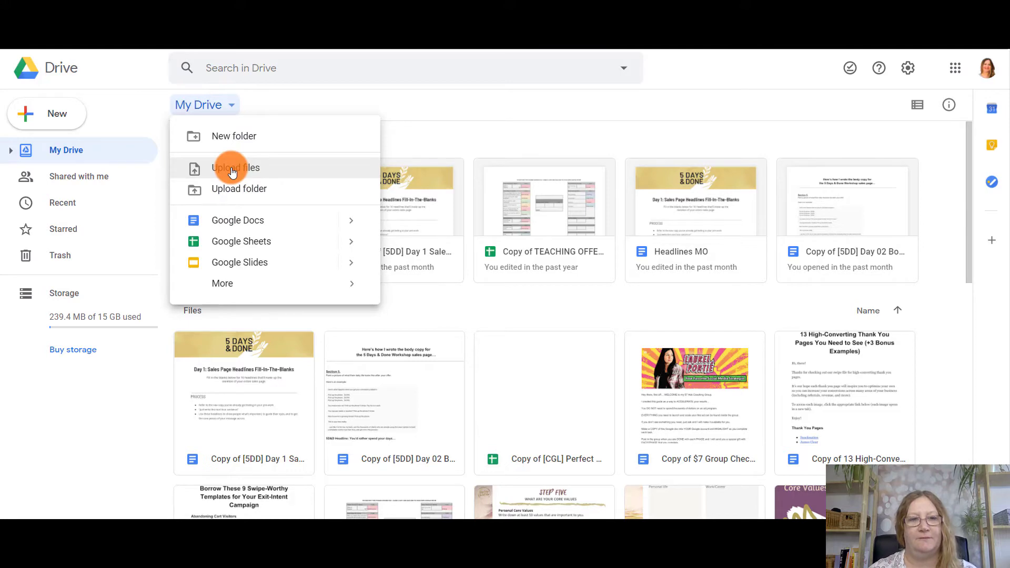
Upload the PDF "Free Here & Now Snapshot Test" from the Downloads folder to My Drive and dismiss the upload notice.
left_click(232, 169)
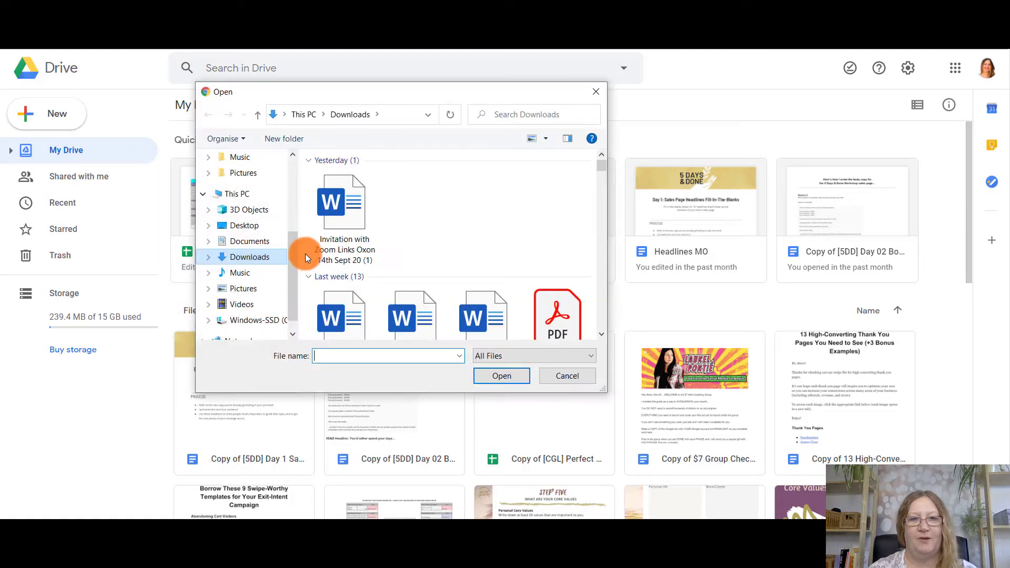
scroll(485, 239, "down", 5)
scroll(485, 238, "down", 1)
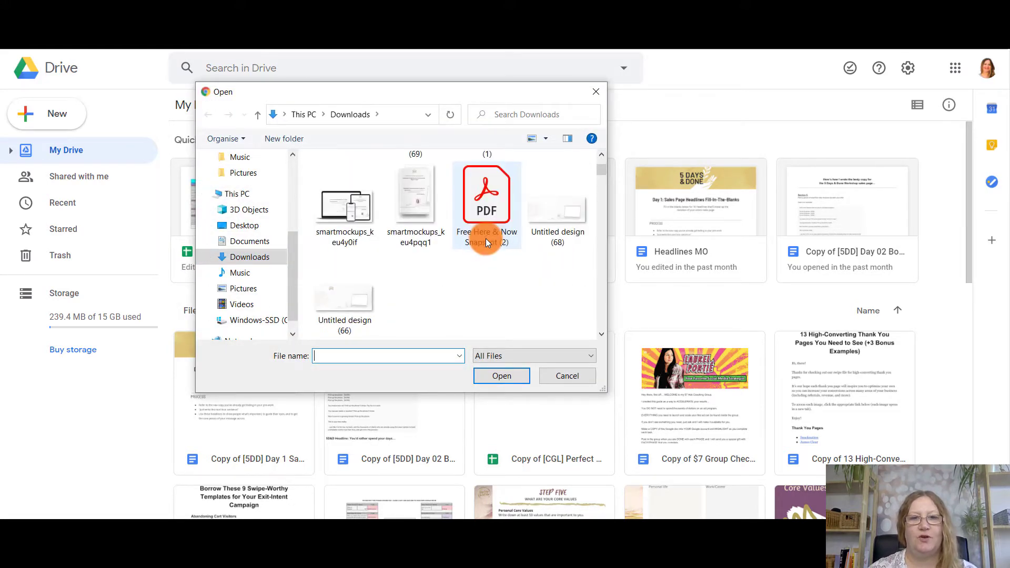
scroll(484, 239, "up", 2)
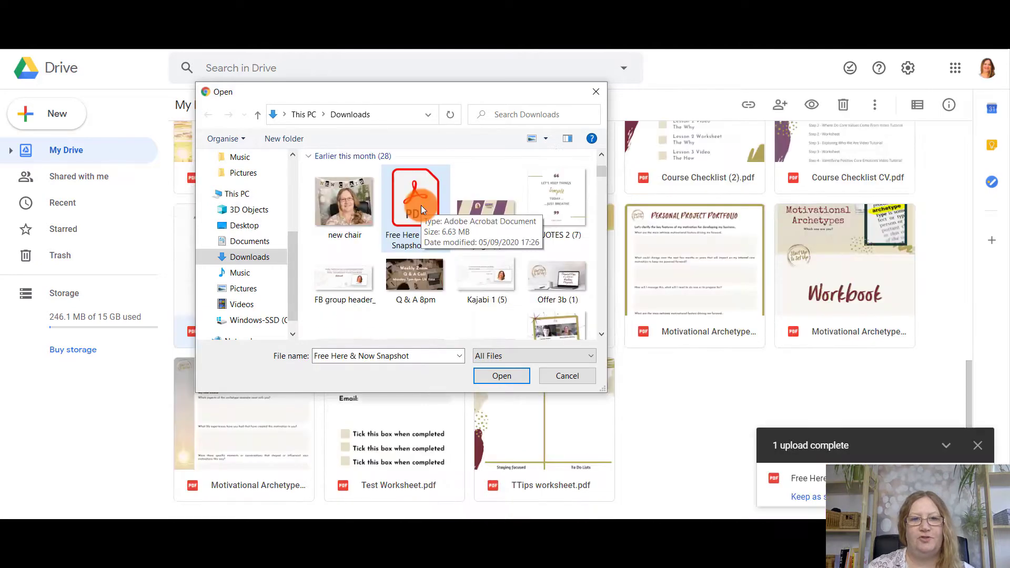
left_click(421, 205)
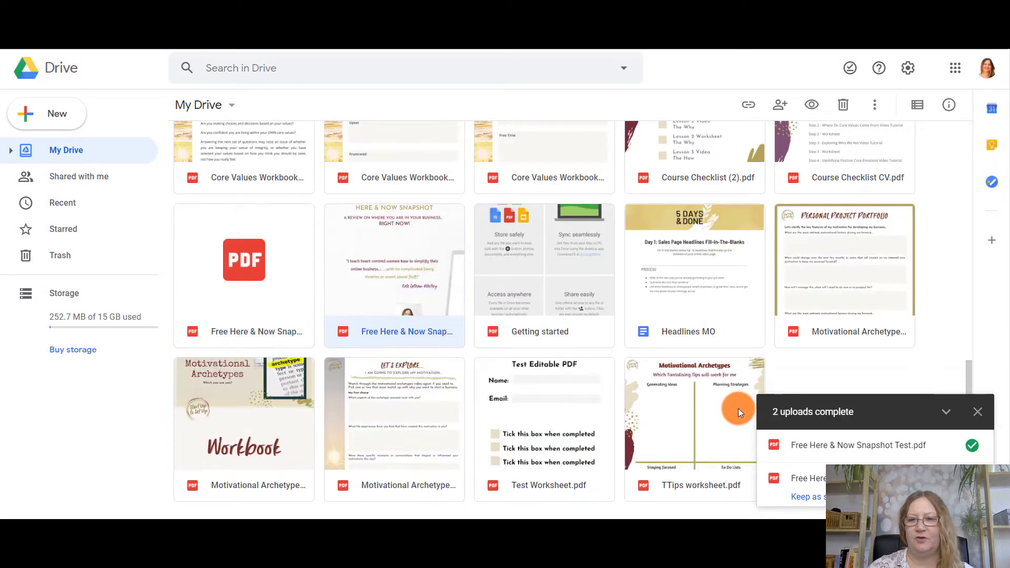
left_click(978, 412)
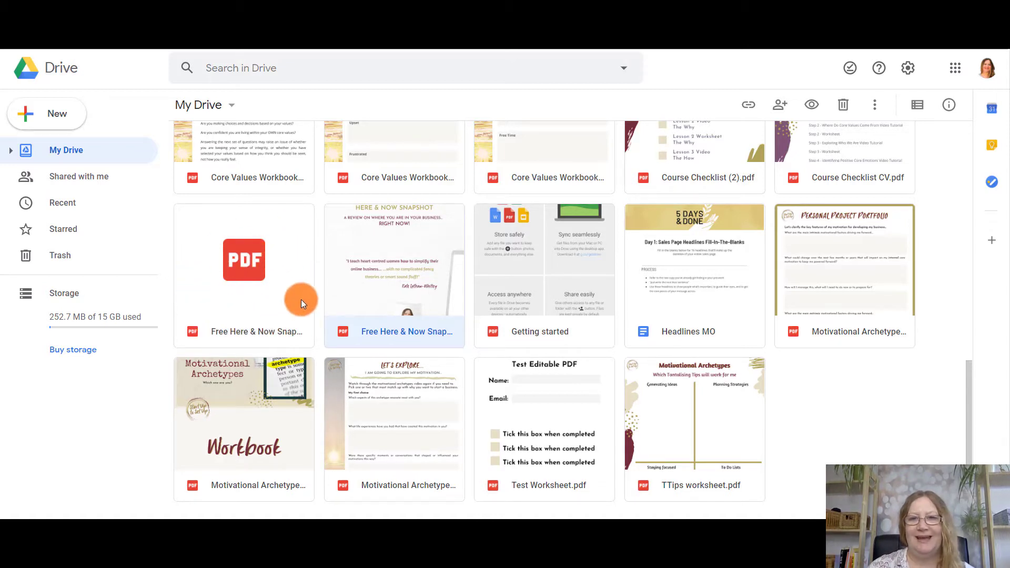
Open the uploaded "Free Here & Now Snapshot Test.pdf" with DocHub - PDF Sign and Edit.
right_click(246, 275)
mouse_move(301, 224)
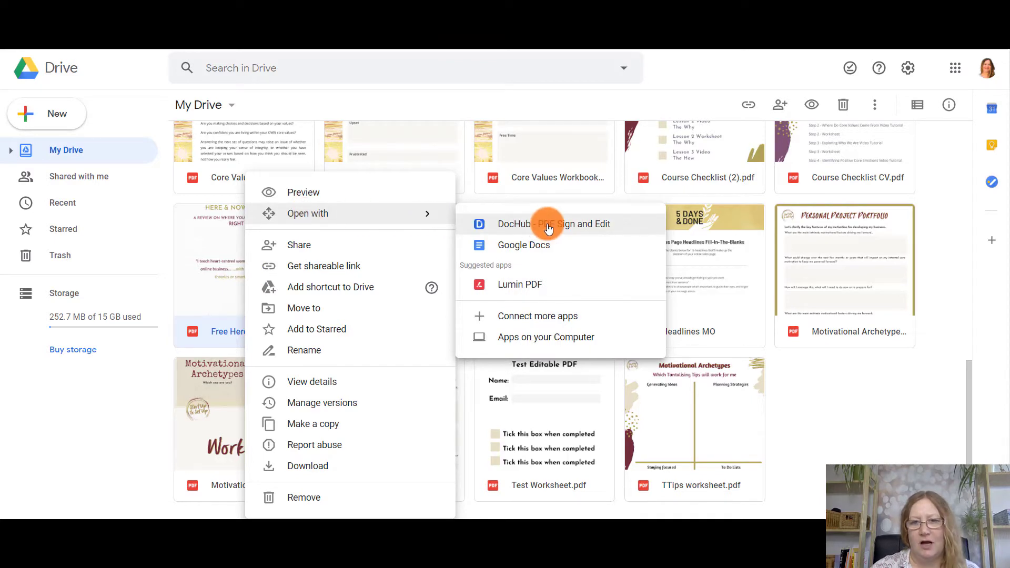
left_click(632, 227)
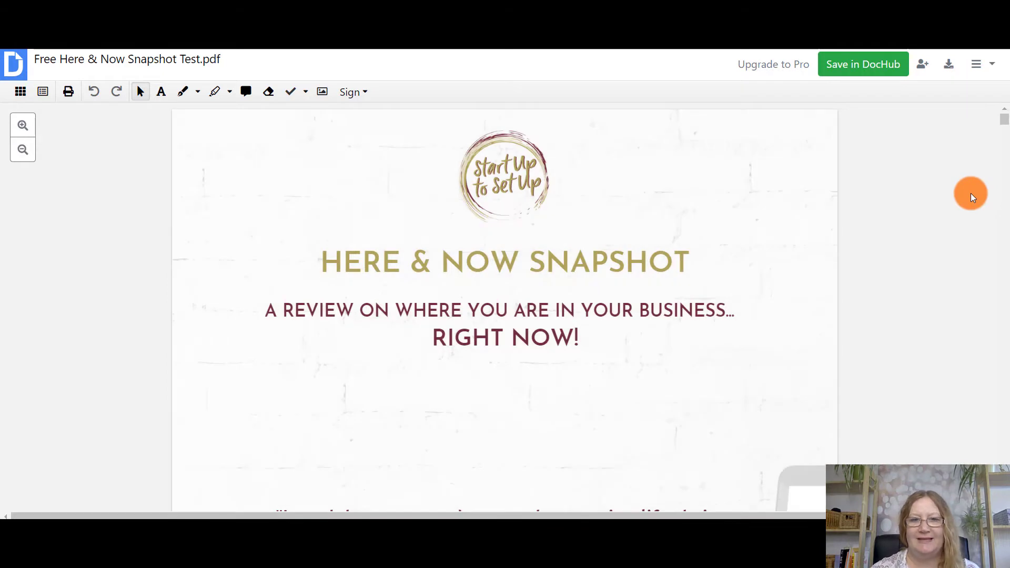
Look through the cover, checklist and Initial Overview question pages for places that need fillable fields.
scroll(706, 284, "down", 6)
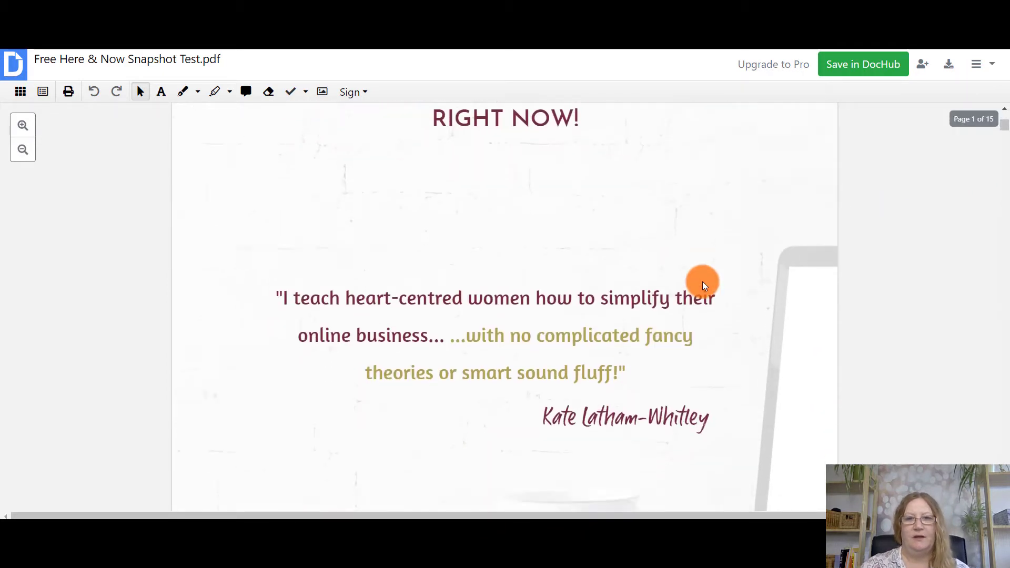
scroll(704, 285, "down", 10)
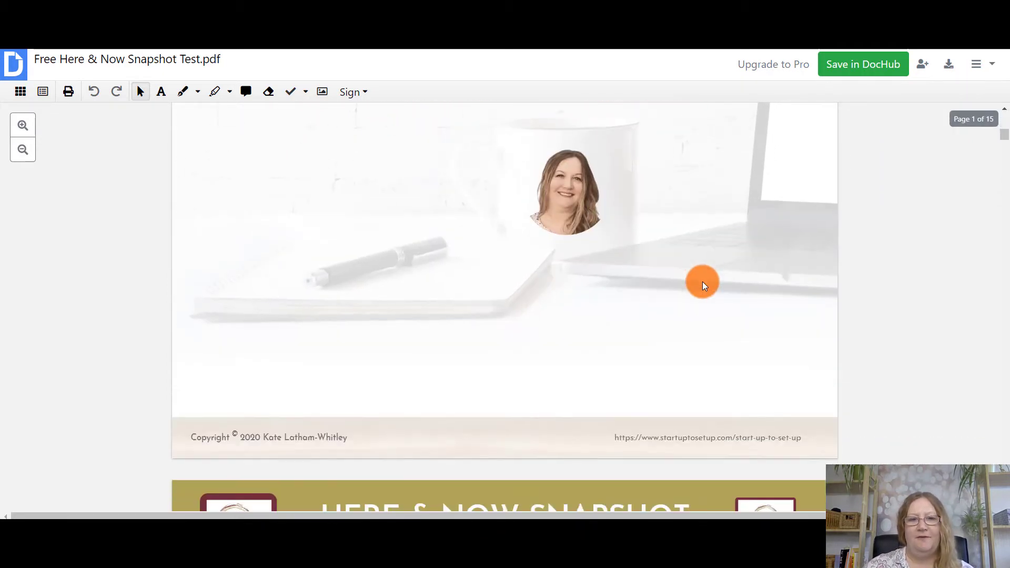
scroll(703, 284, "down", 9)
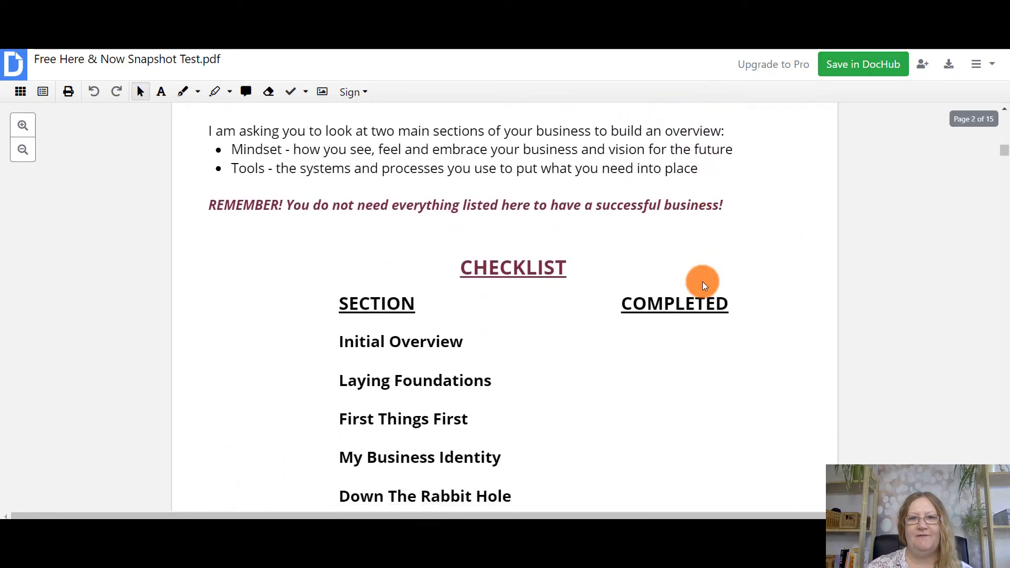
scroll(702, 282, "down", 12)
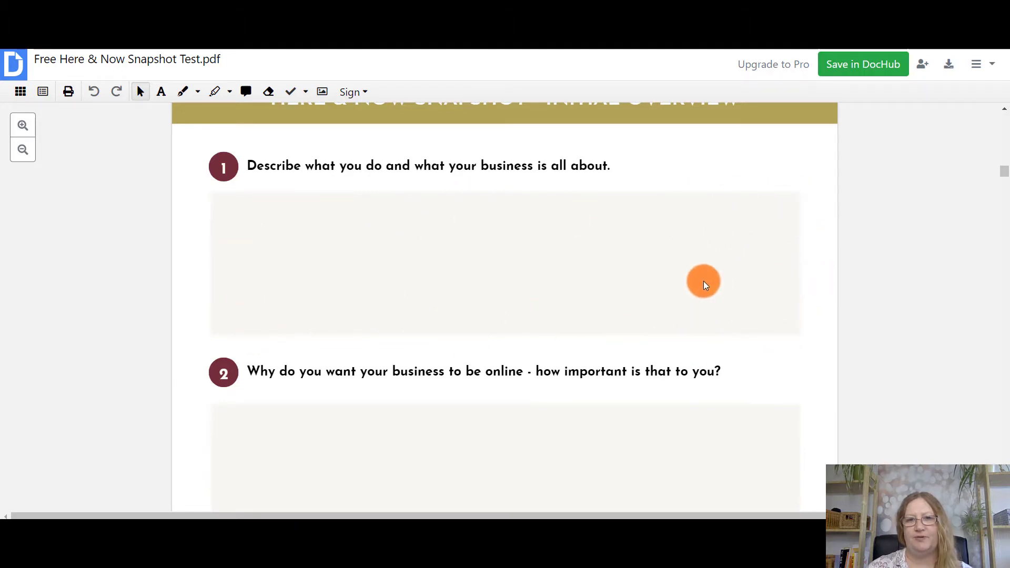
scroll(702, 280, "up", 13)
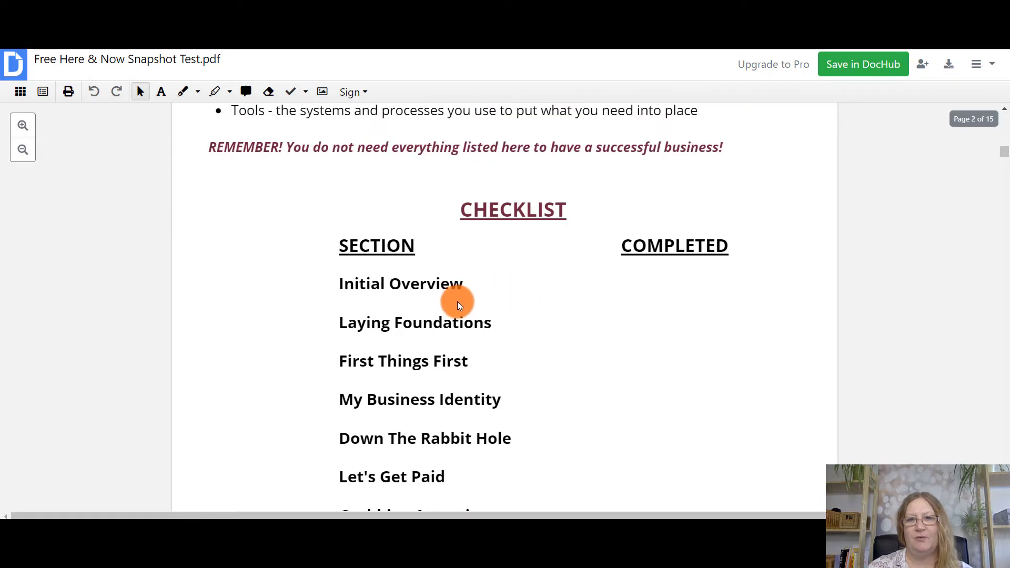
scroll(772, 336, "up", 5)
scroll(778, 336, "down", 3)
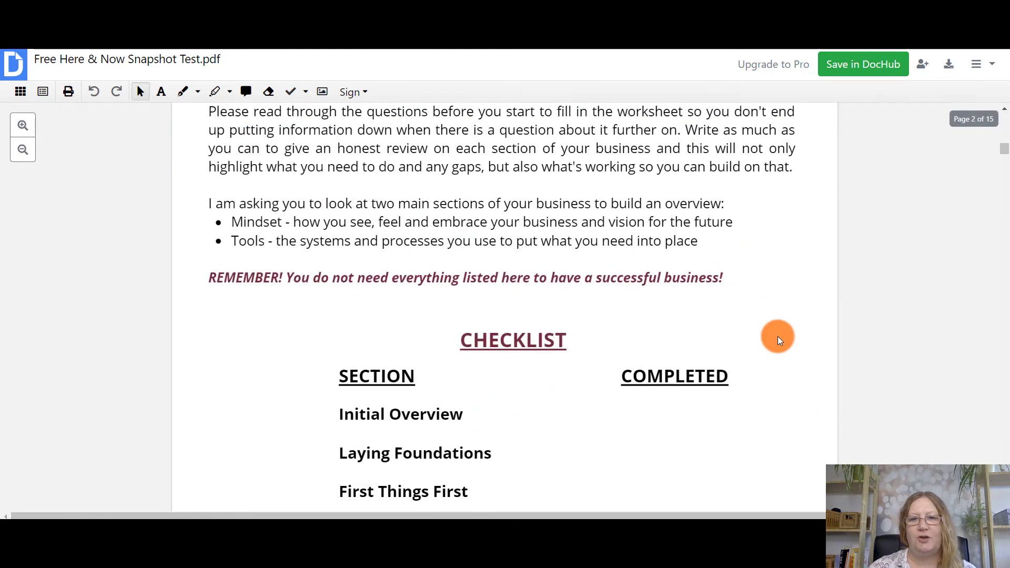
scroll(778, 336, "down", 3)
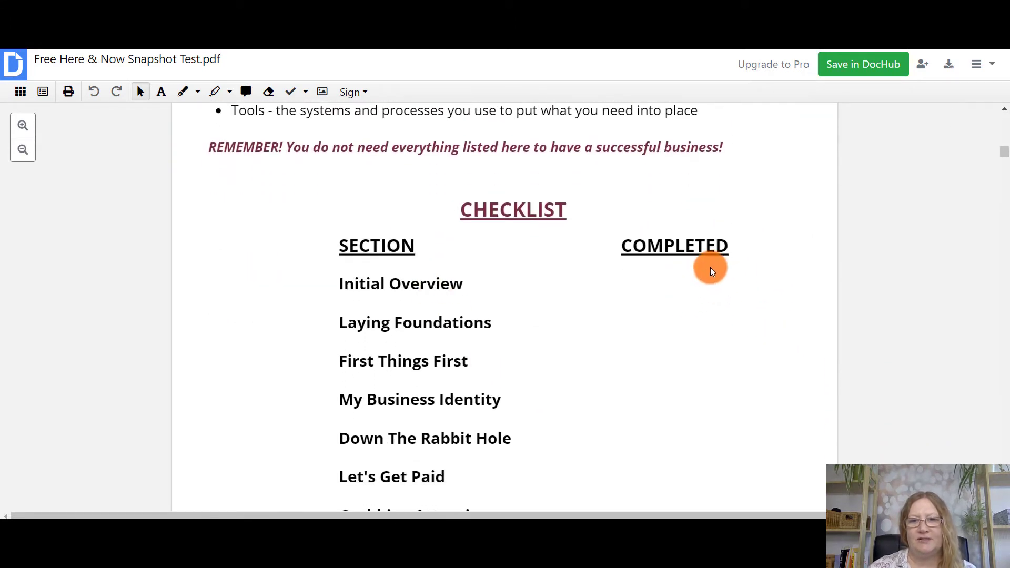
scroll(706, 288, "down", 10)
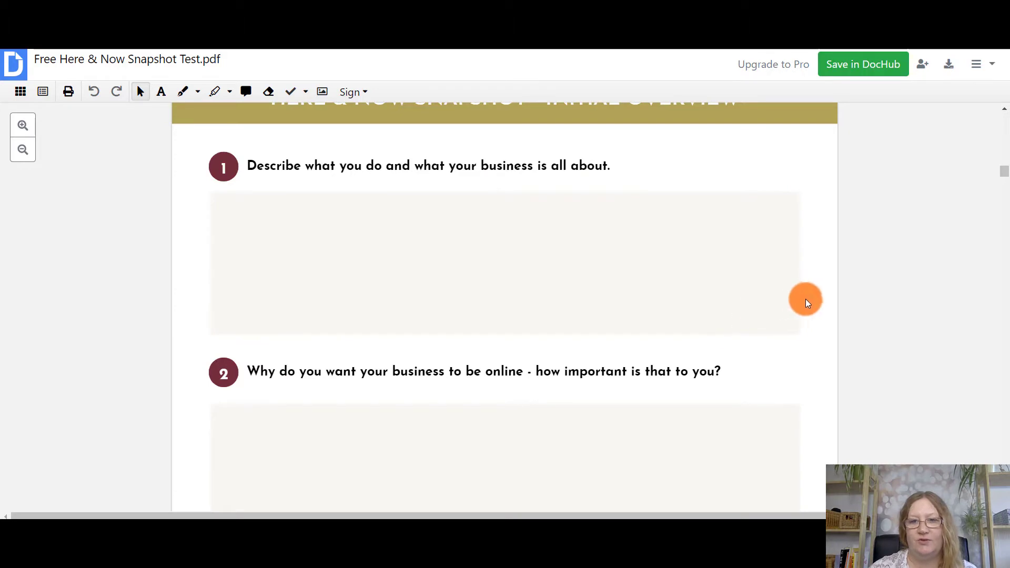
Return to the checklist on page 2 and show the form field tools.
scroll(822, 294, "up", 10)
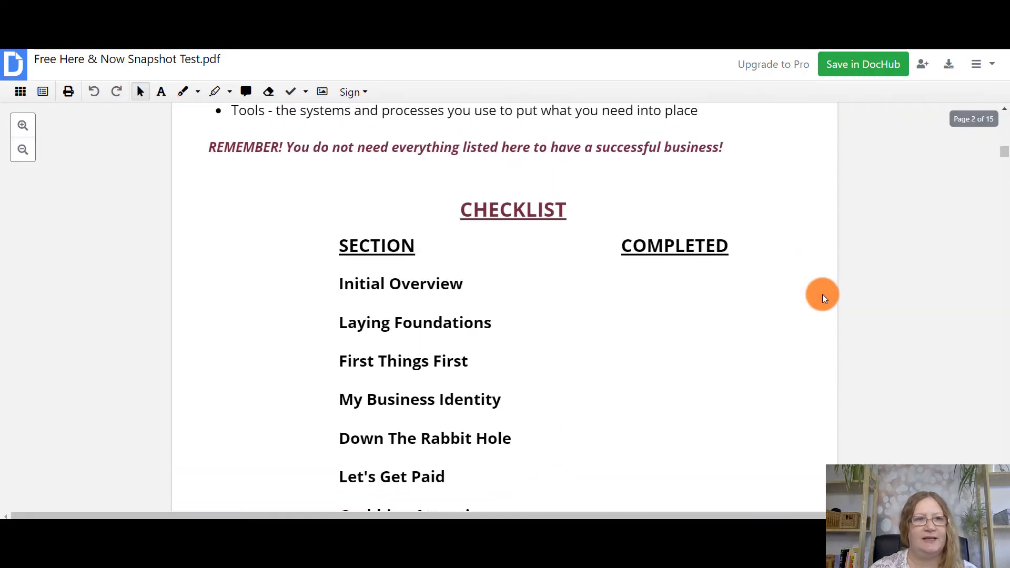
left_click(44, 94)
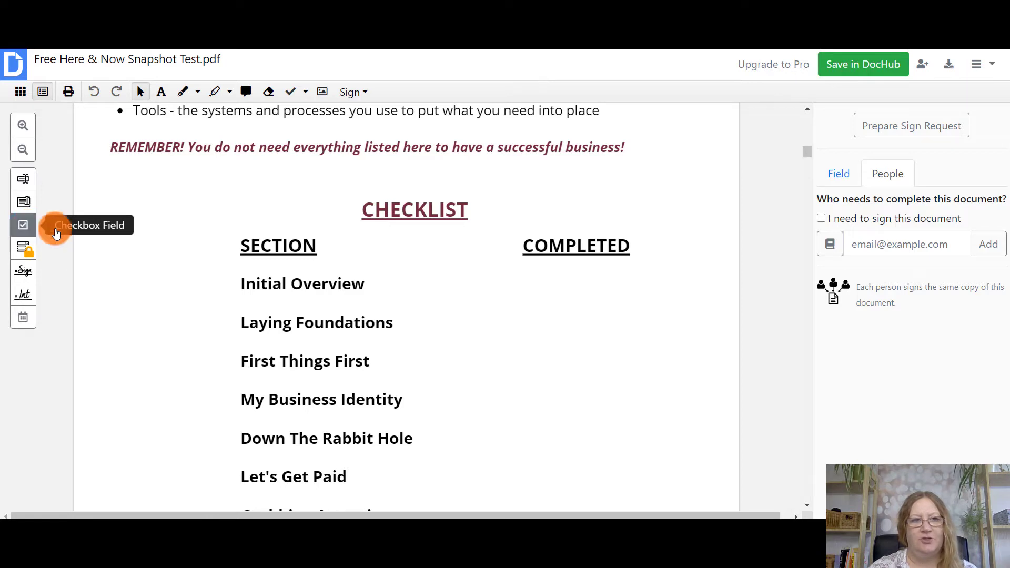
Add a single-line text field beside "Initial Overview" and widen it to extend past the COMPLETED column.
left_click(27, 180)
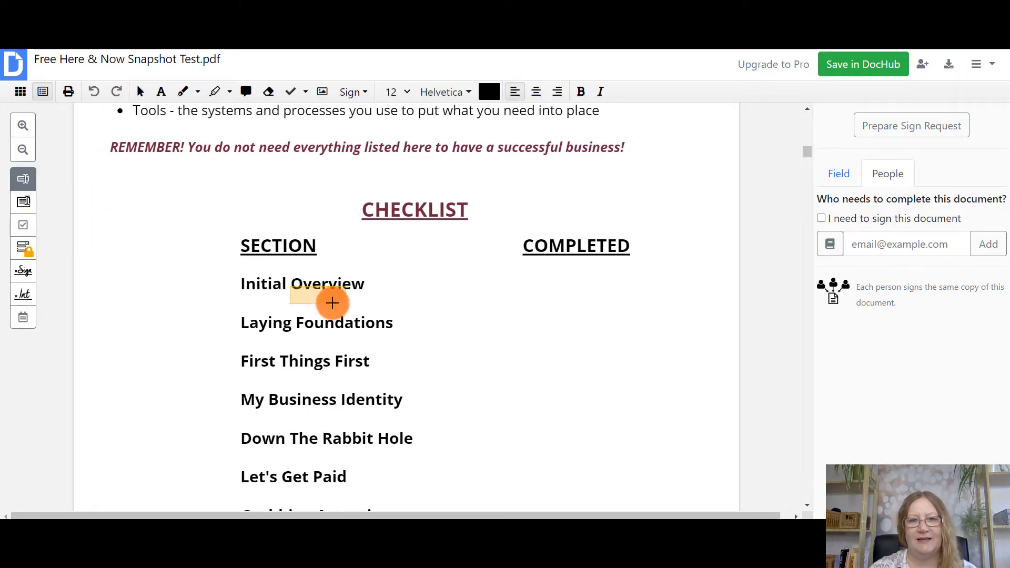
left_click(393, 291)
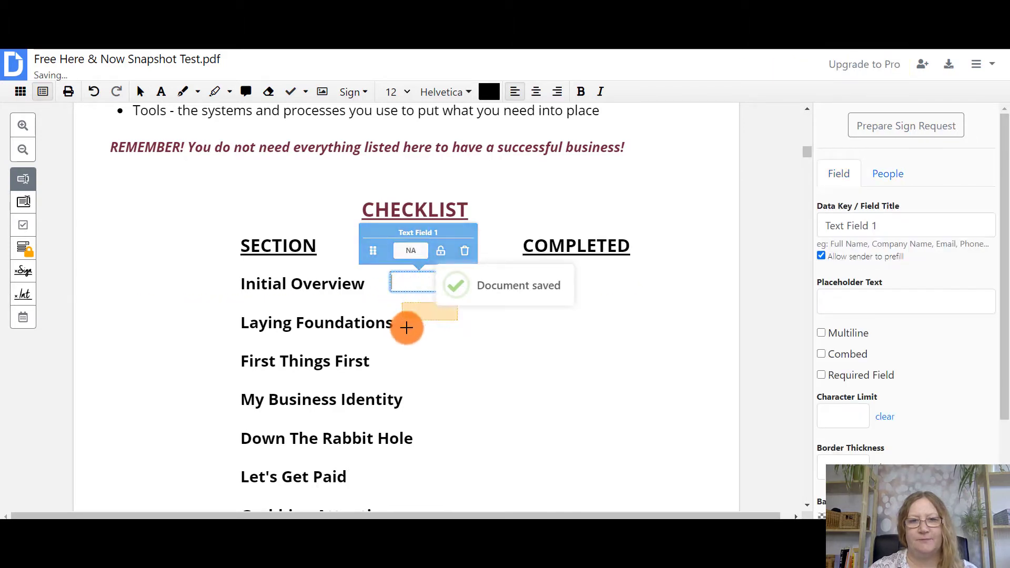
left_click_drag(435, 282, 665, 278)
left_click(715, 293)
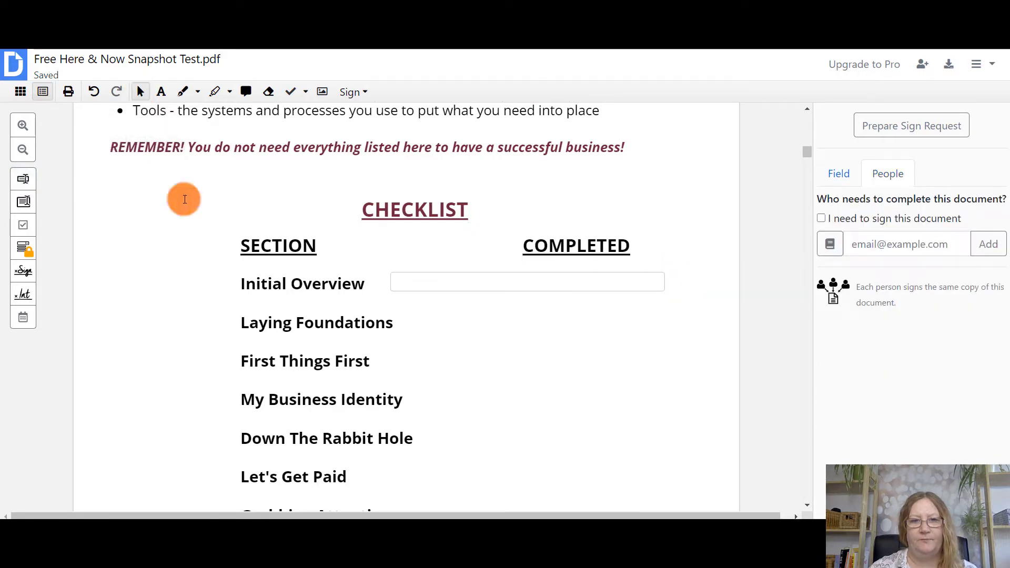
Test the text field beside "Initial Overview" with the entry "you are correct" and delete the field.
left_click(399, 282)
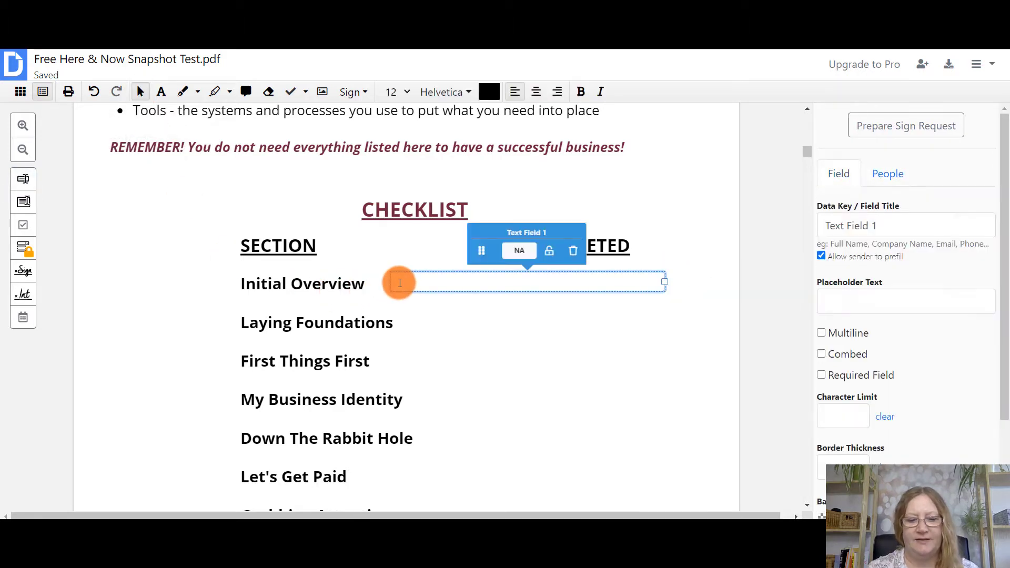
type("you are correct")
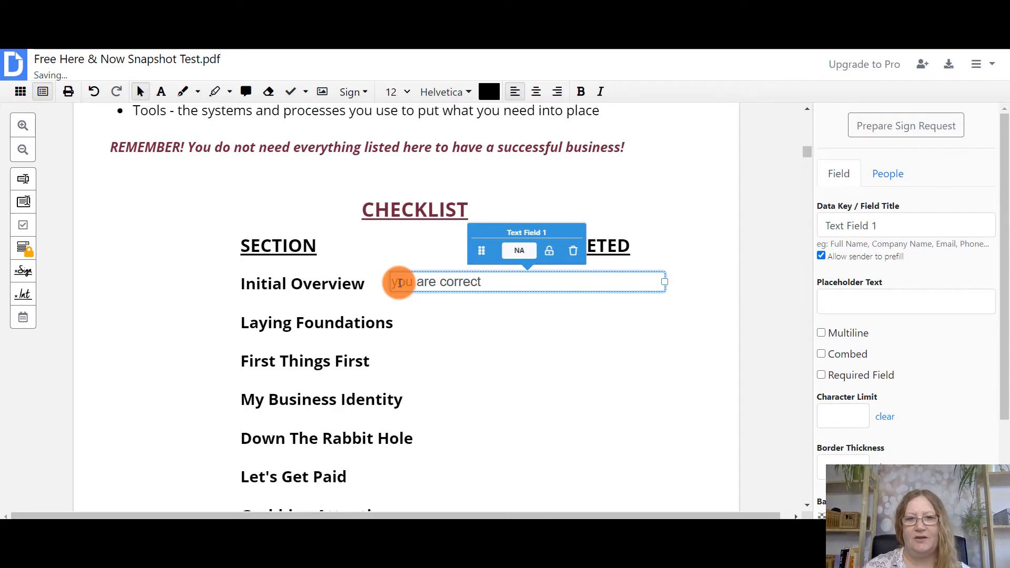
left_click(501, 362)
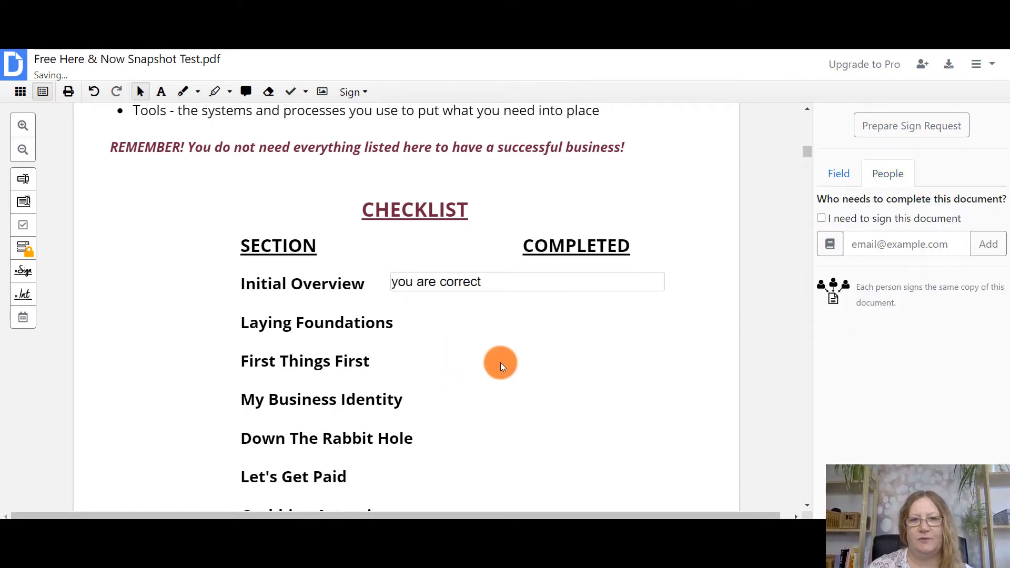
left_click(493, 282)
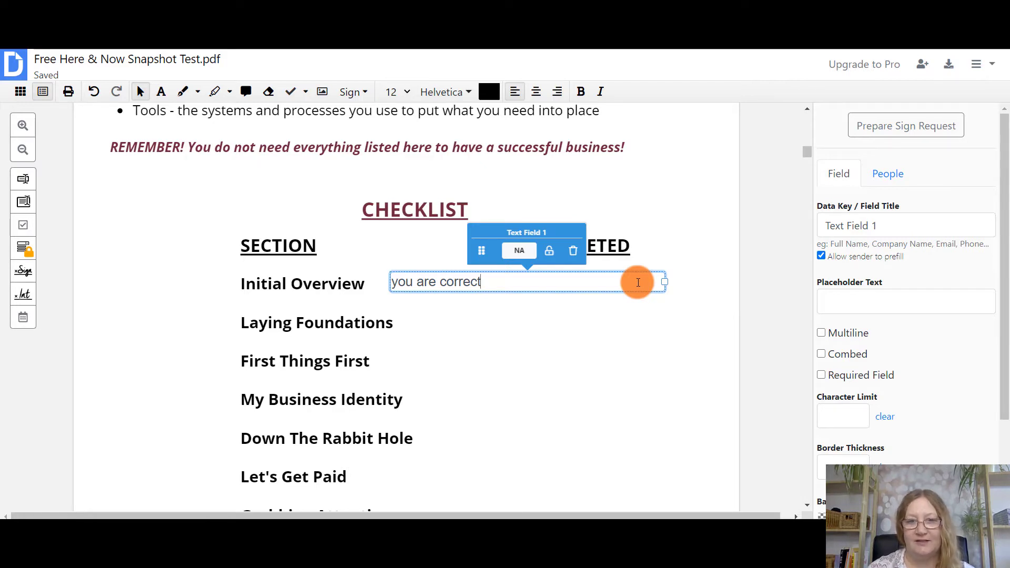
left_click(573, 252)
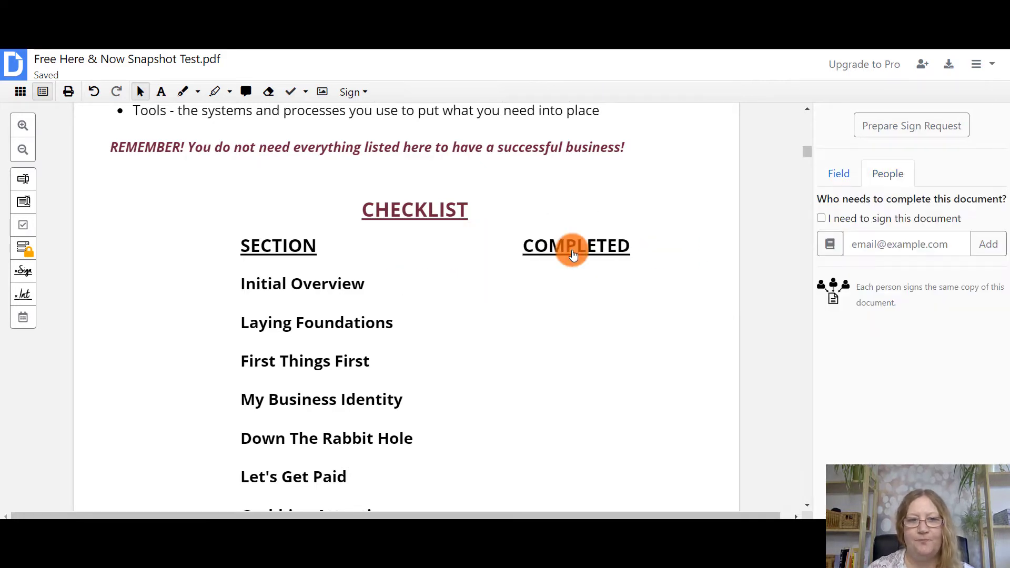
Add a checkbox field for "Initial Overview" under COMPLETED and give it the pale yellow background #FFFAAB.
left_click(26, 226)
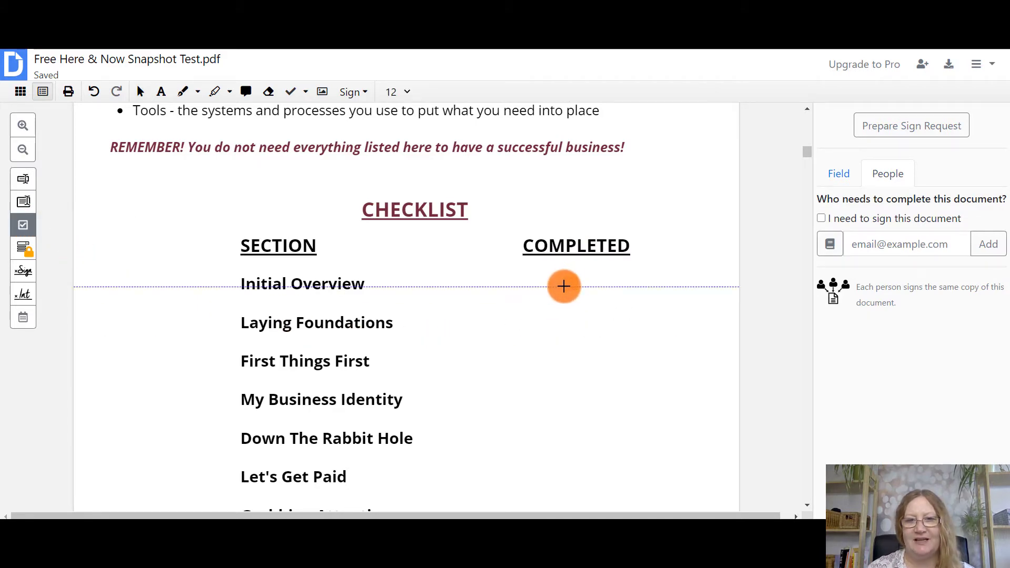
left_click(564, 286)
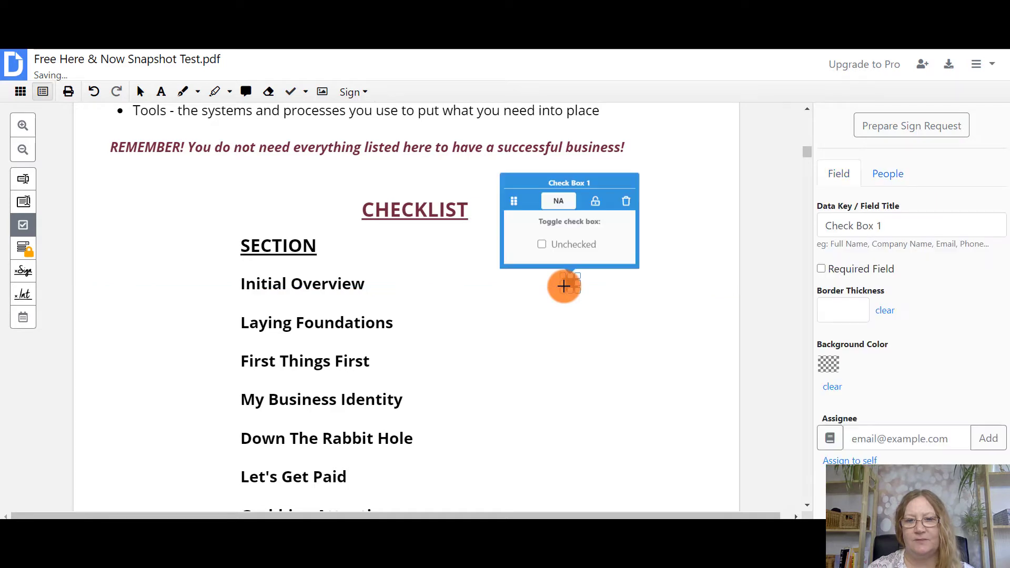
left_click(833, 363)
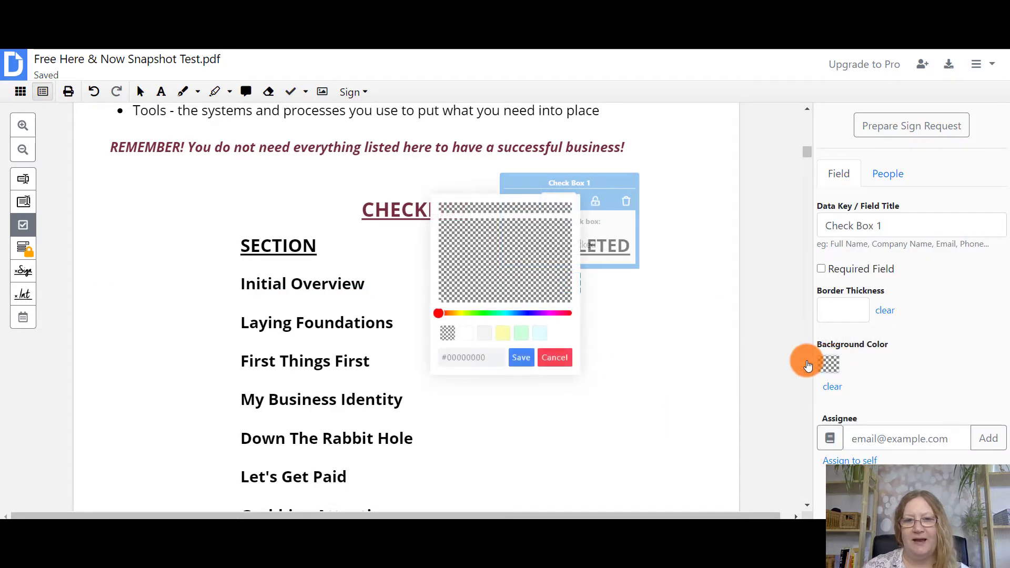
left_click(503, 336)
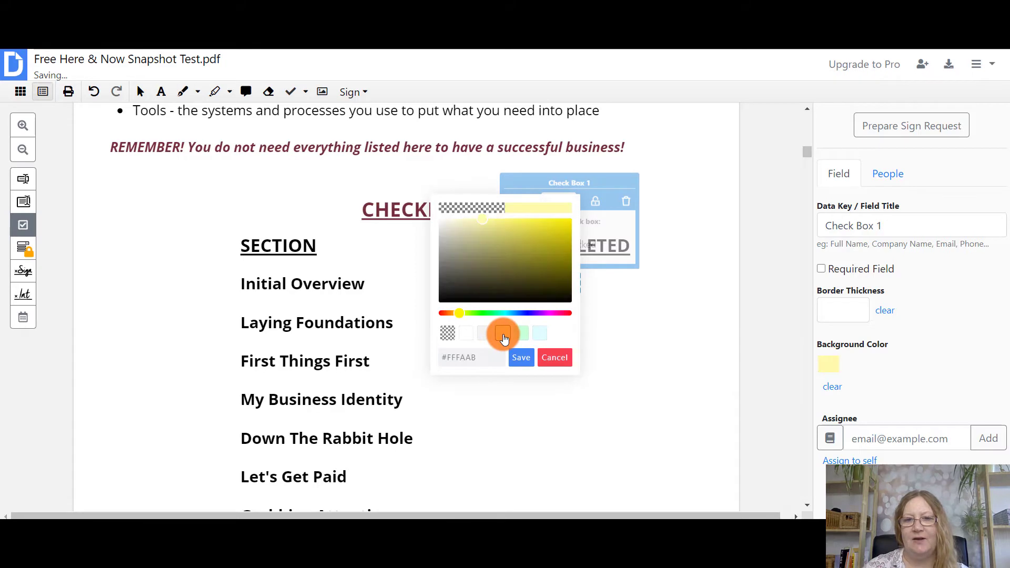
left_click(520, 357)
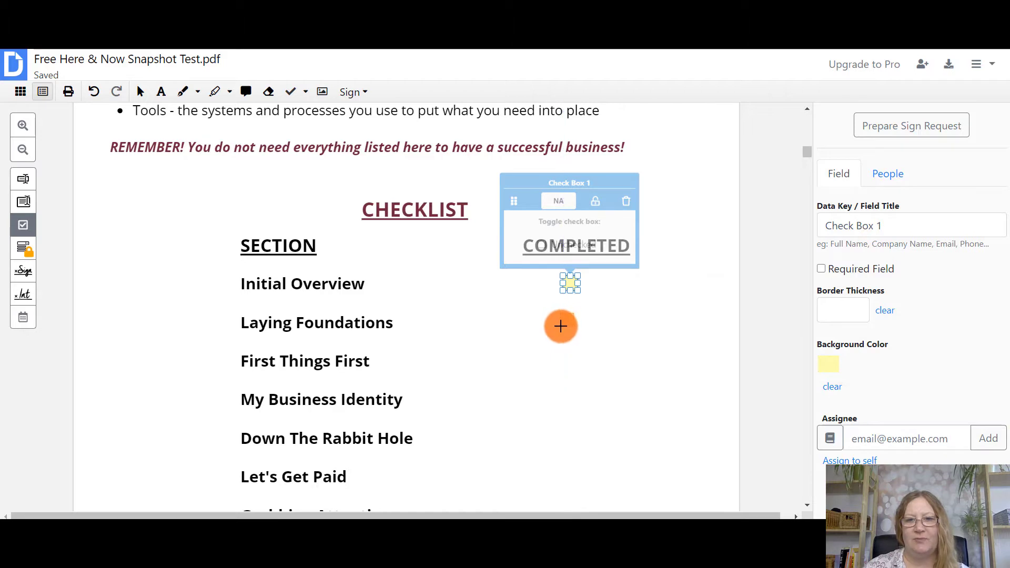
Add a checkbox field for "Laying Foundations" below the first one and give it the same pale yellow background.
left_click(562, 326)
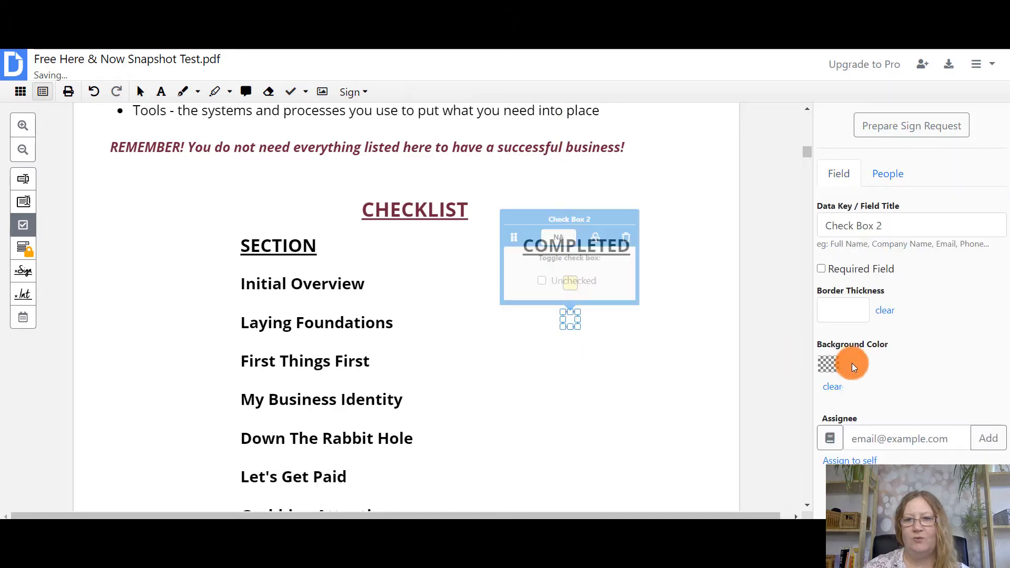
left_click(832, 368)
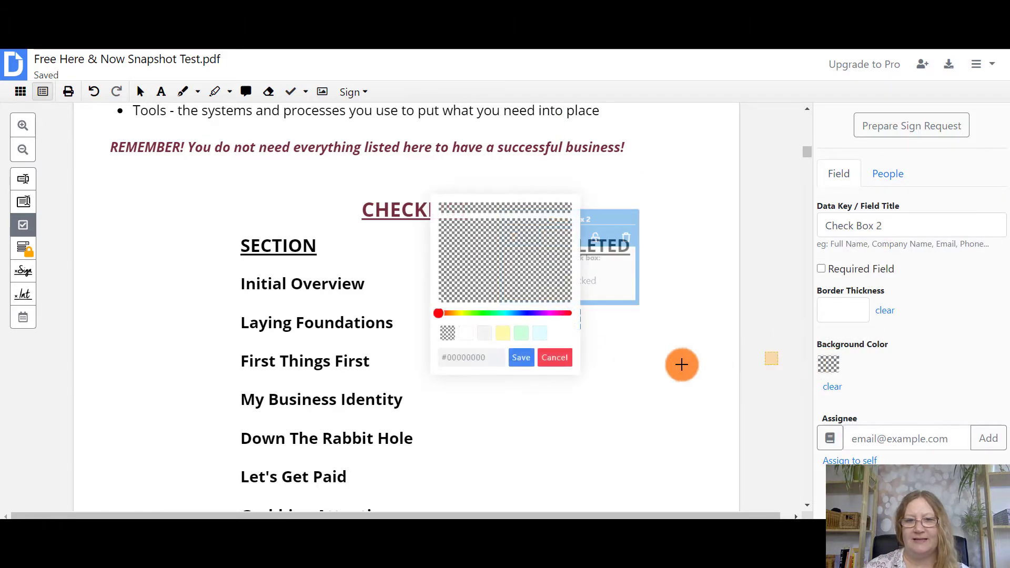
left_click(503, 334)
left_click(521, 357)
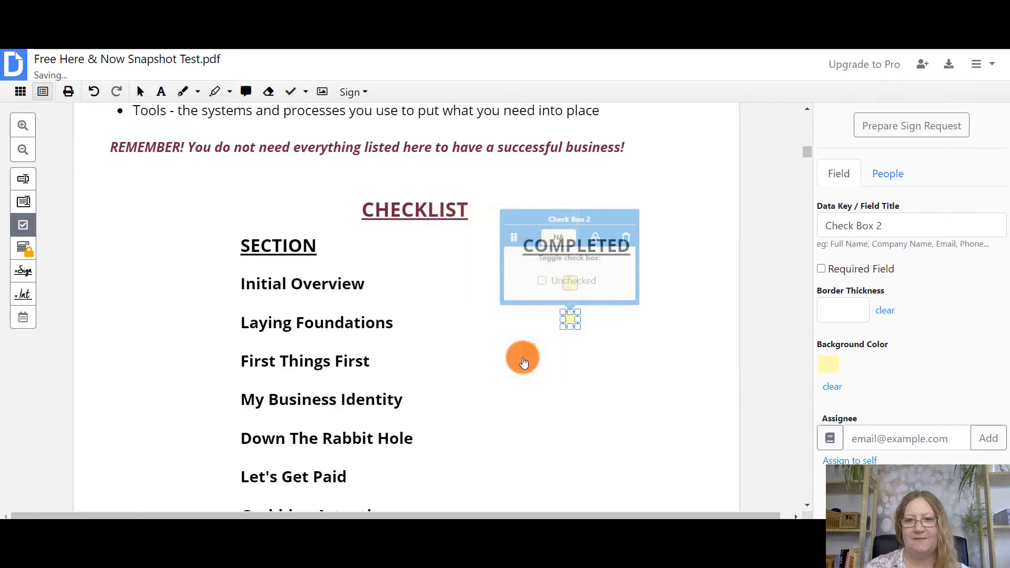
Add checkbox fields under COMPLETED for "First Things First", "My Business Identity" and "Down The Rabbit Hole".
left_click(562, 362)
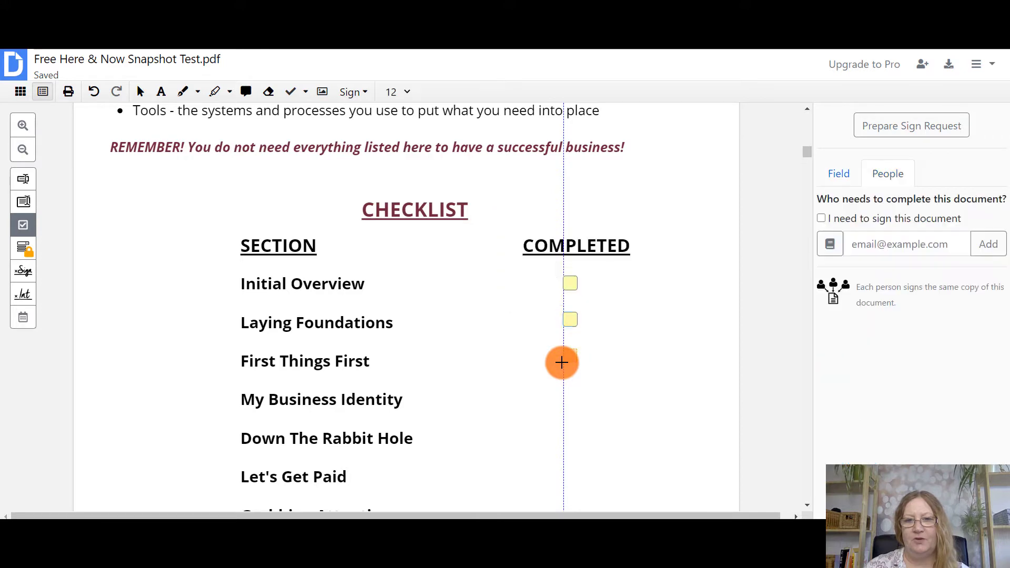
left_click(560, 406)
left_click(558, 446)
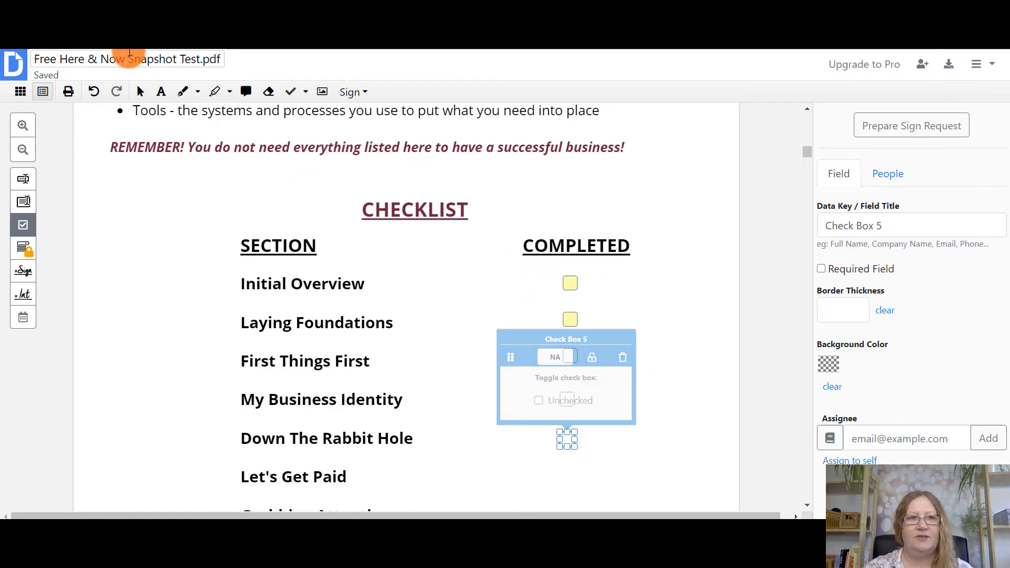
Shift the "My Business Identity" checkbox slightly so it lines up with the checkboxes above it under COMPLETED.
left_click(141, 94)
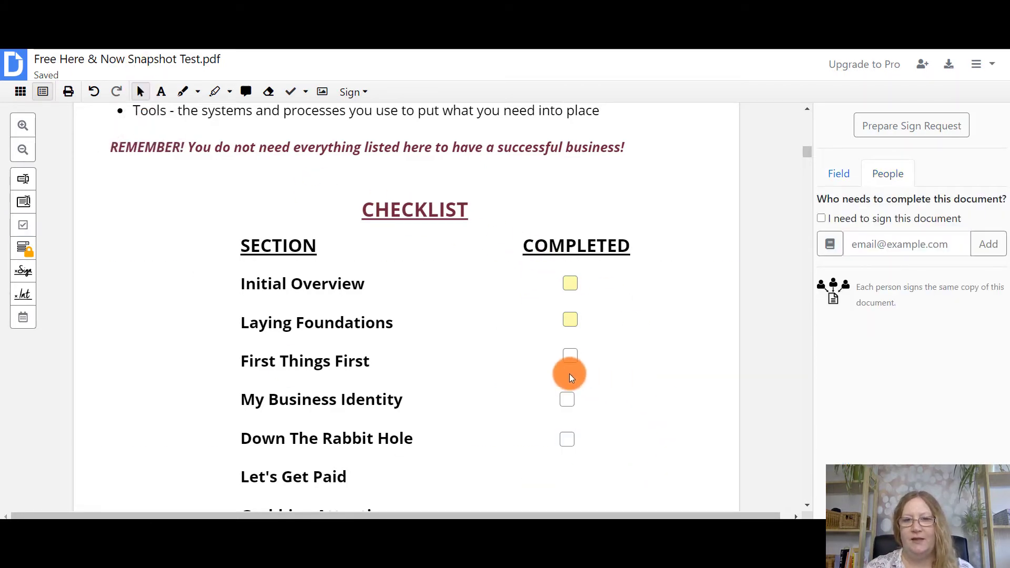
left_click(566, 400)
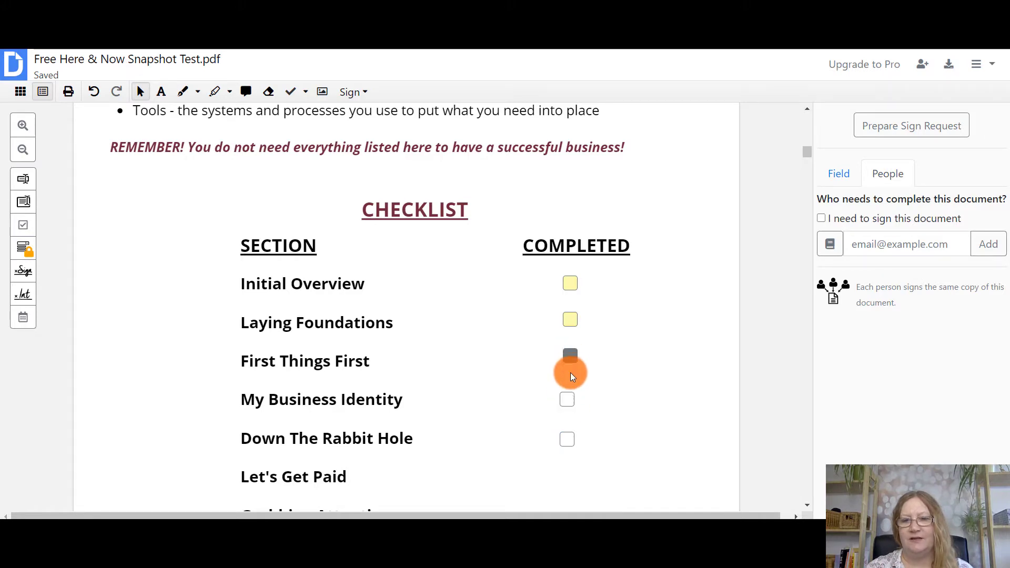
left_click(566, 402)
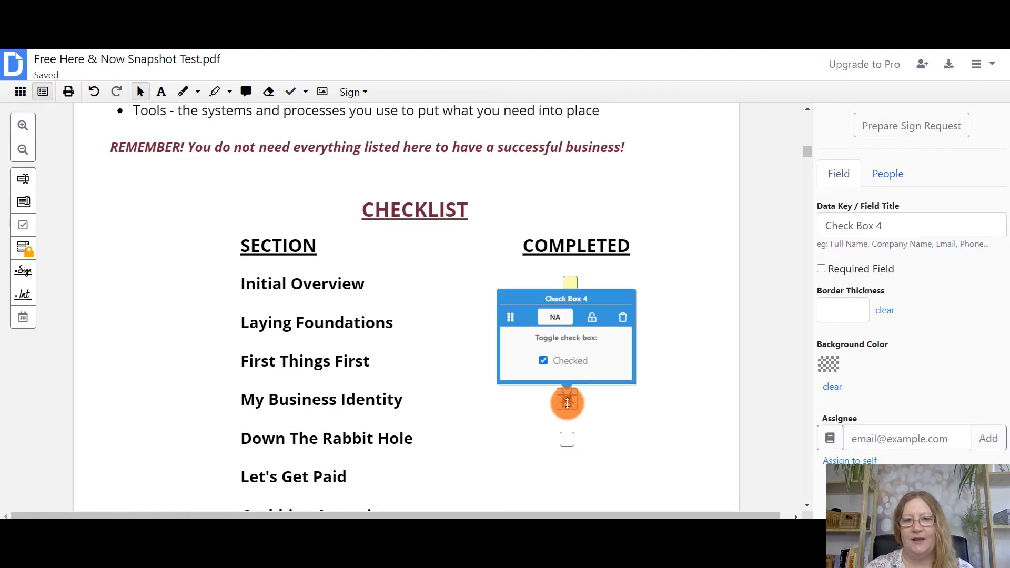
left_click_drag(508, 315, 514, 317)
Tick the "First Things First" and "Down The Rabbit Hole" checkboxes as a test, and clear these and the "My Business Identity" tick.
left_click(566, 439)
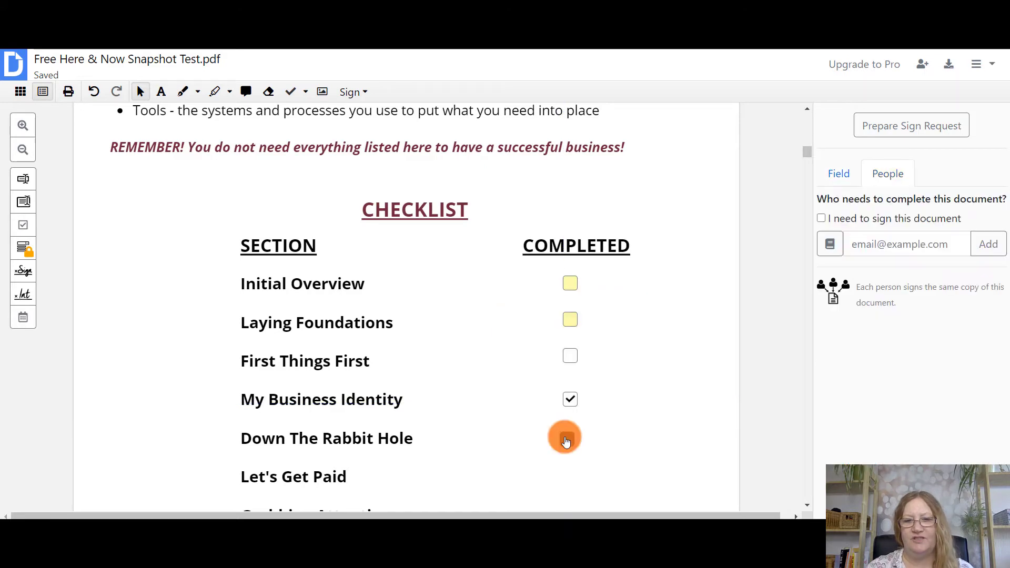
left_click(571, 355)
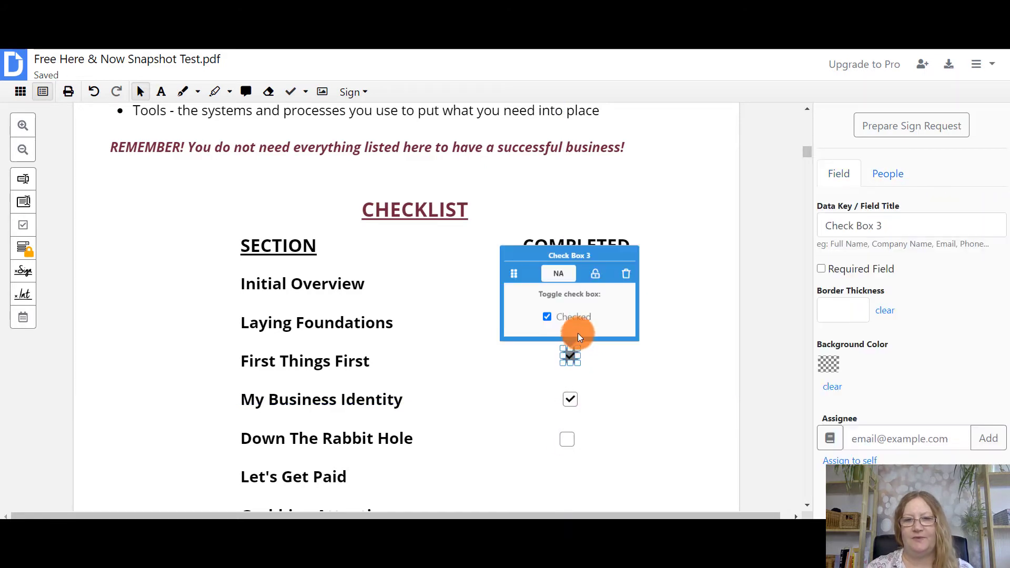
left_click(567, 440)
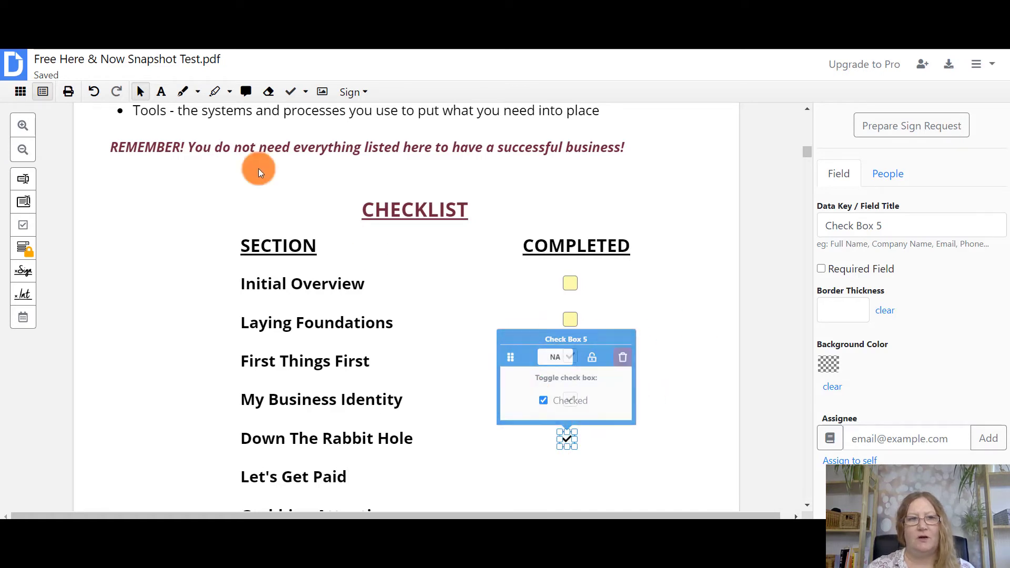
left_click(140, 93)
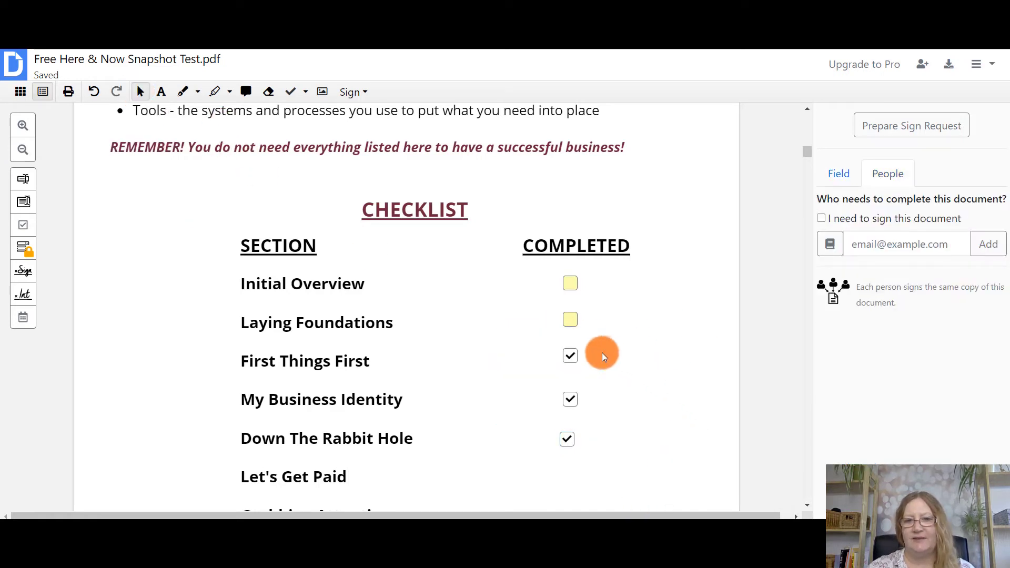
left_click(573, 360)
left_click(575, 399)
left_click(568, 438)
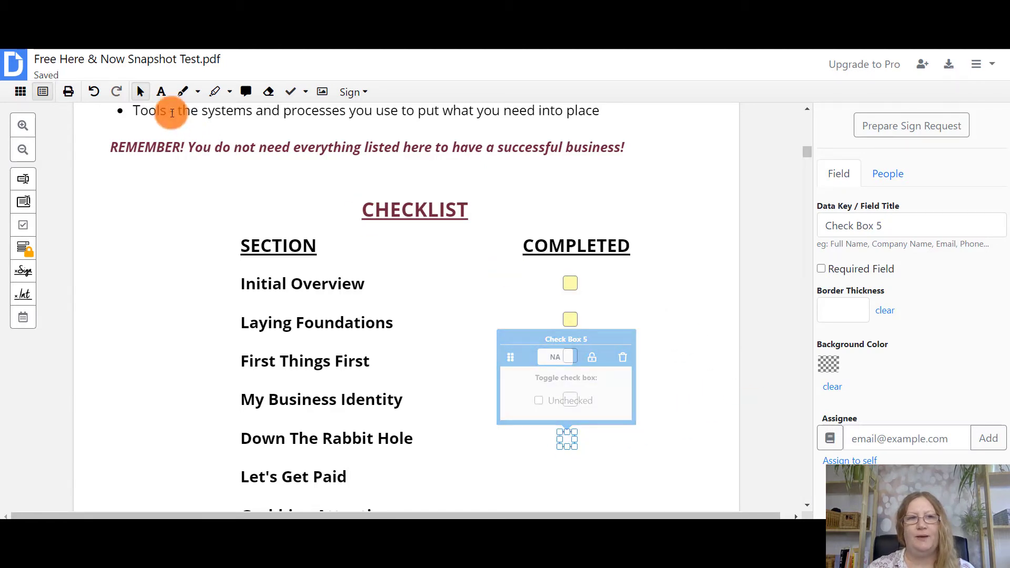
left_click(140, 92)
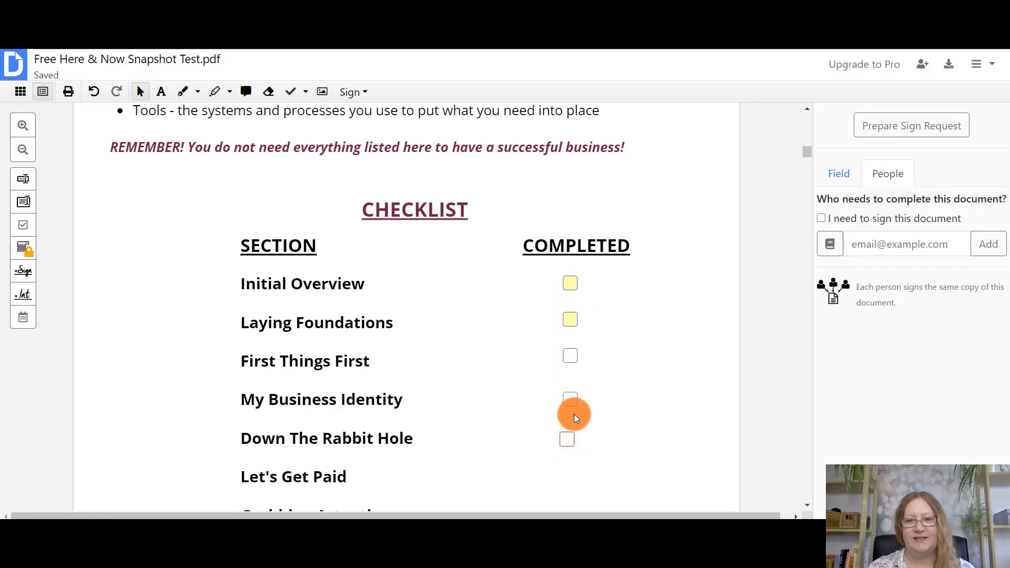
Add a paragraph field for question 1 on page 3 and resize it to cover the whole grey answer area.
scroll(619, 368, "down", 10)
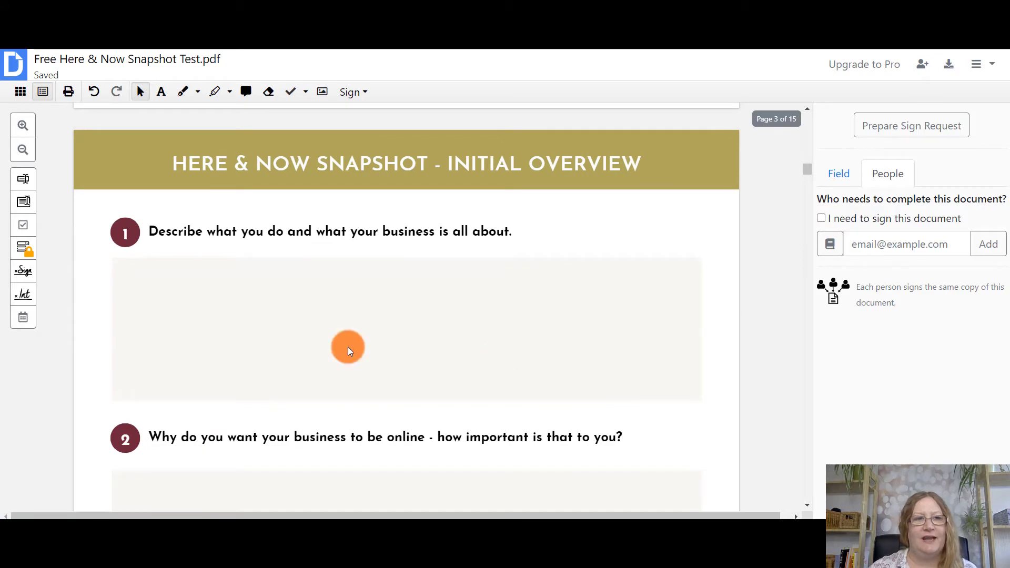
left_click(23, 202)
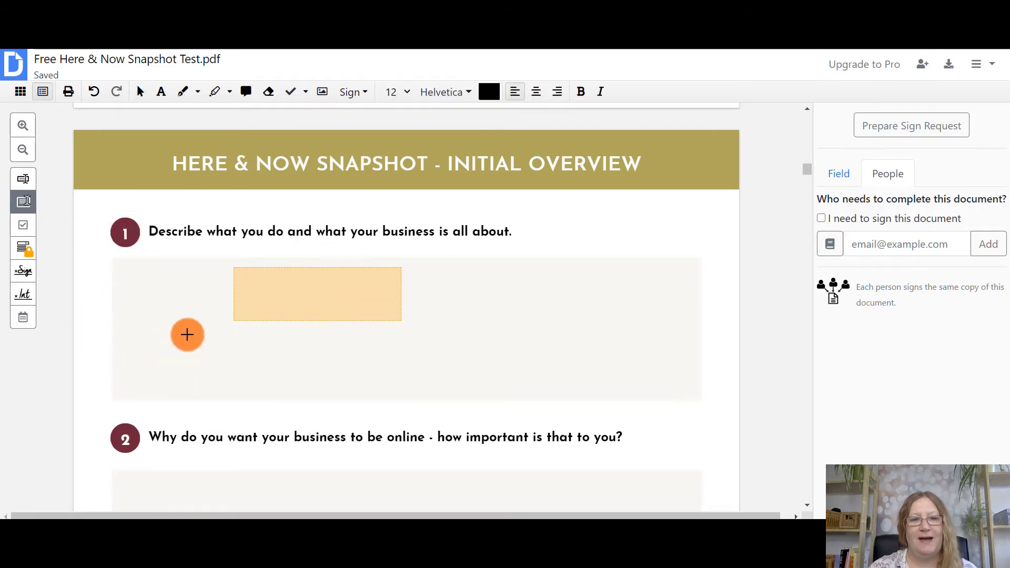
left_click(113, 312)
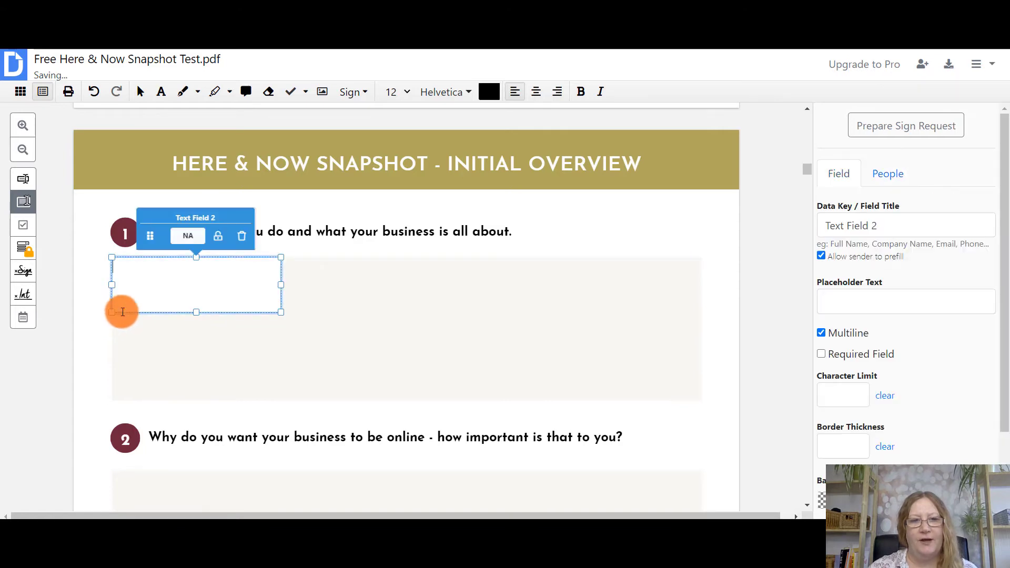
left_click_drag(282, 285, 528, 285)
left_click_drag(630, 278, 701, 290)
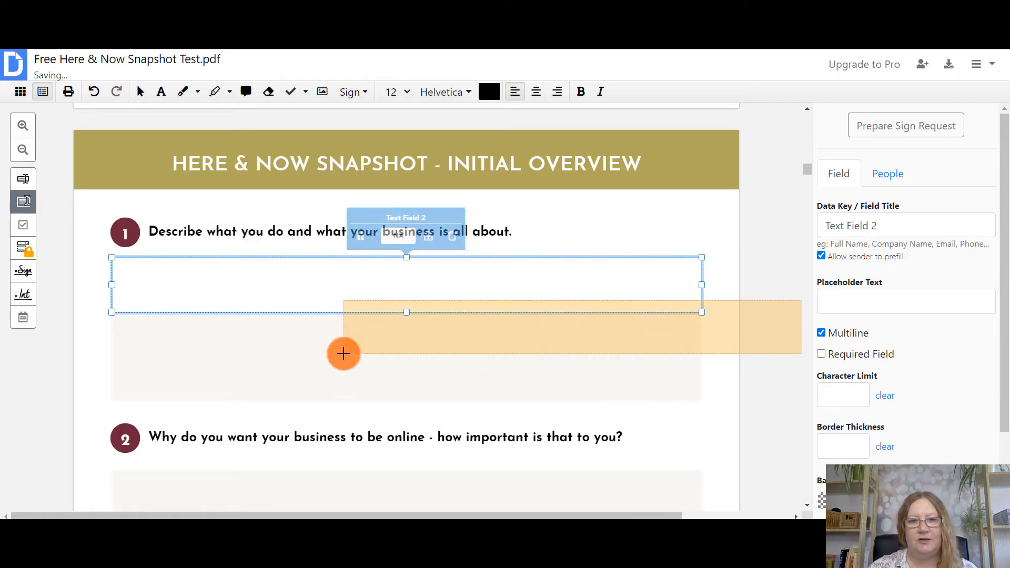
left_click_drag(407, 310, 413, 402)
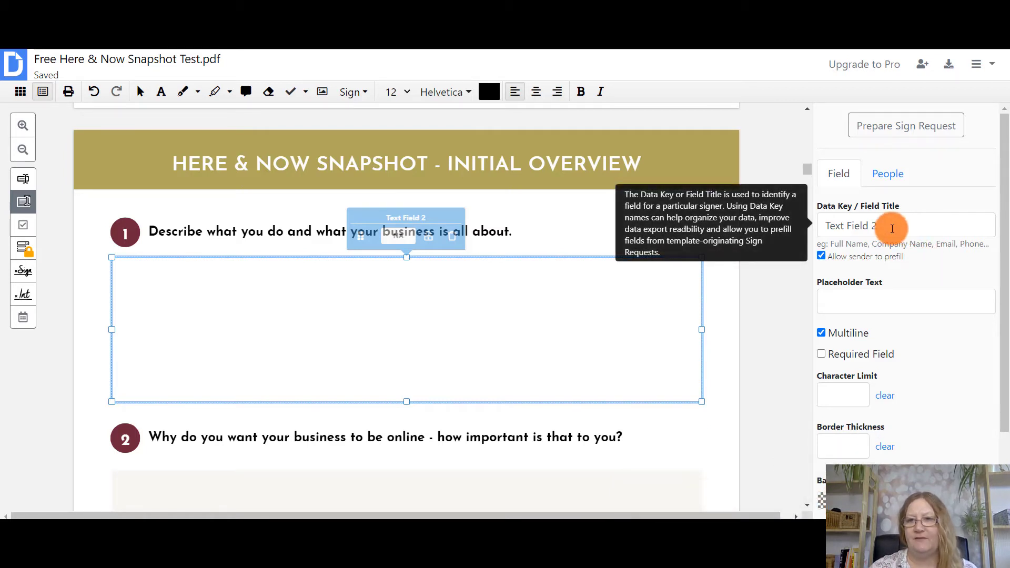
Place paragraph fields of the same size over the answer areas of questions 2, 3 and 4 on page 3.
scroll(685, 394, "down", 3)
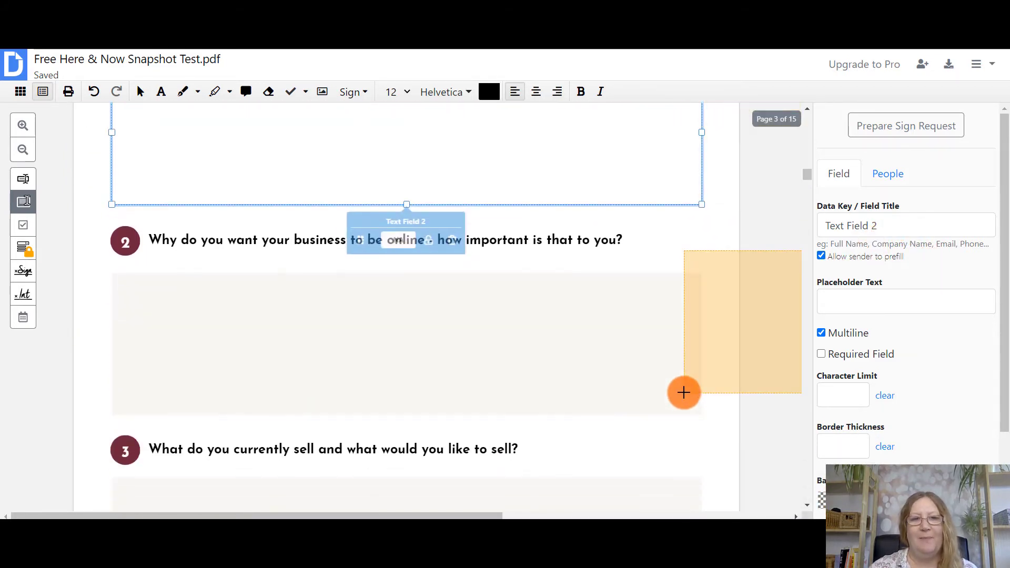
left_click(112, 415)
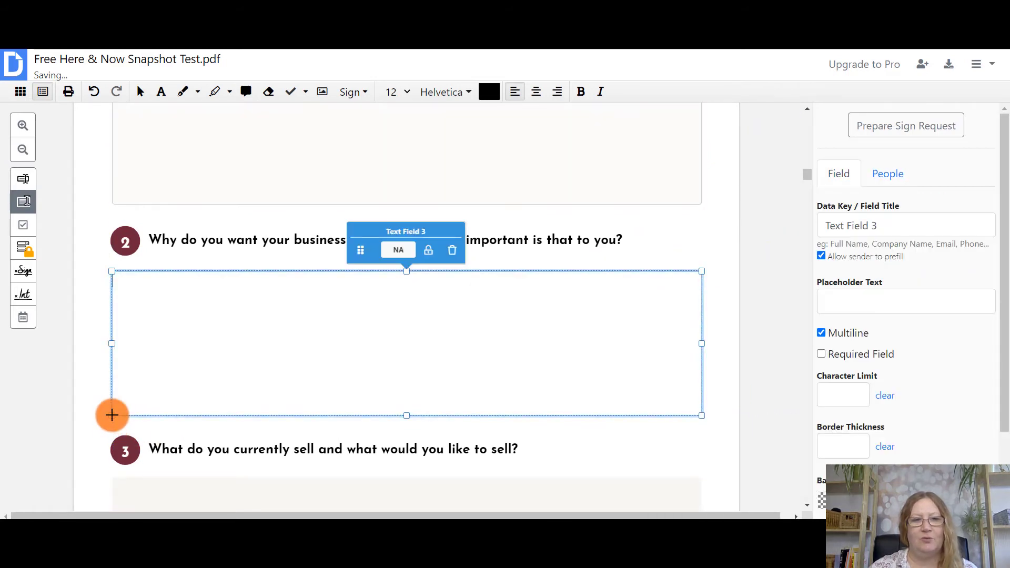
scroll(112, 415, "down", 3)
scroll(112, 415, "down", 1)
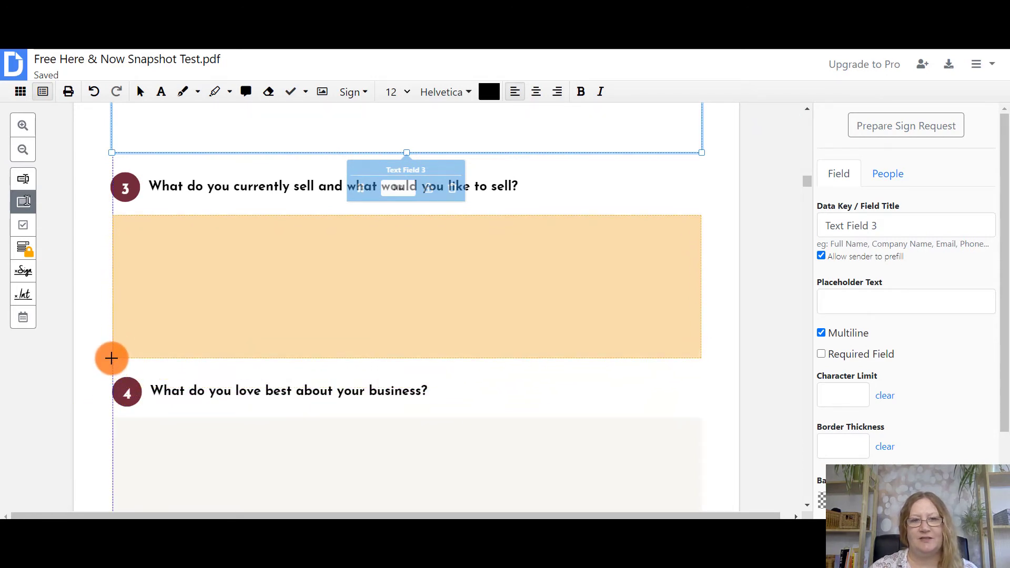
left_click(111, 359)
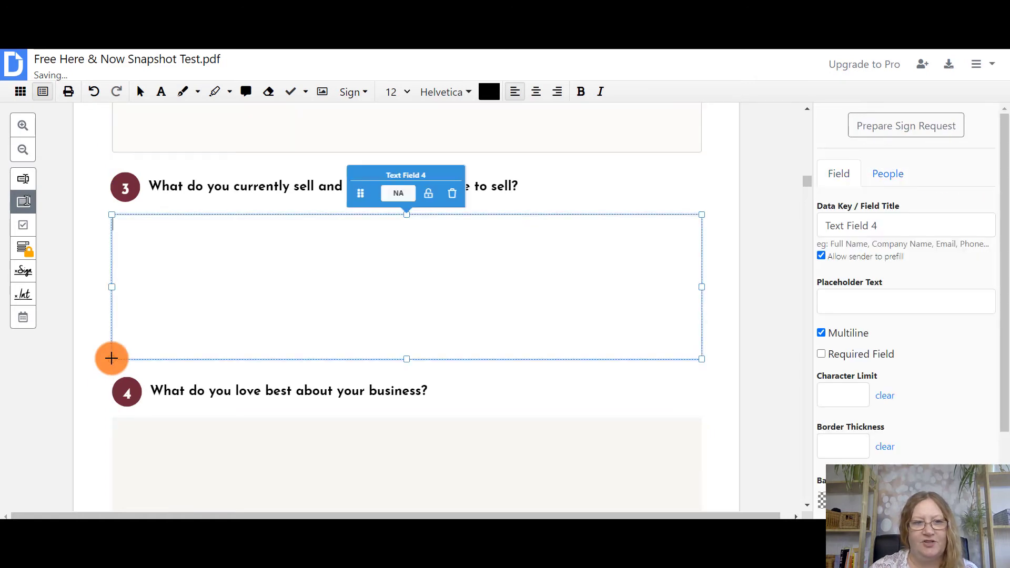
scroll(111, 359, "down", 3)
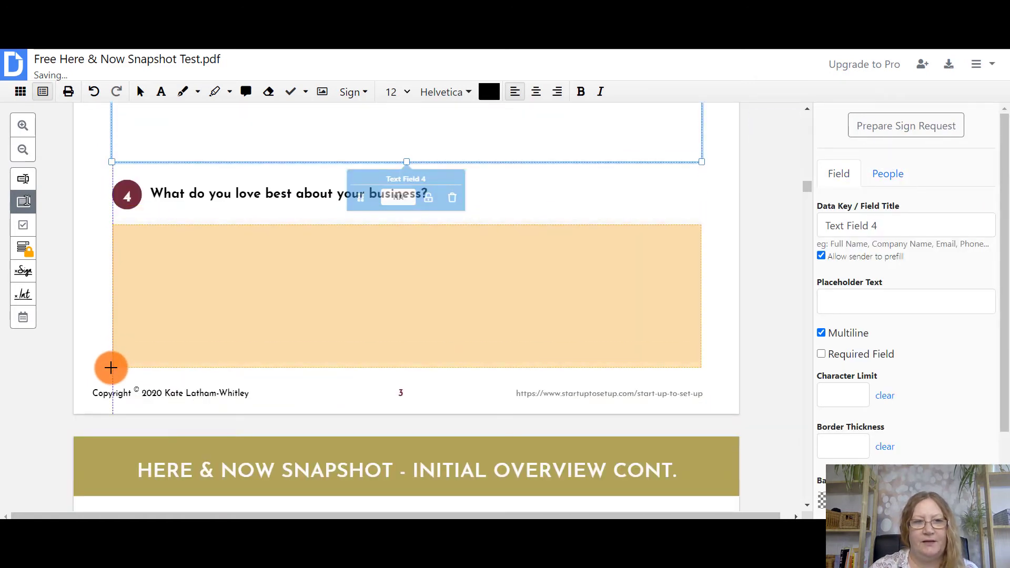
left_click(109, 363)
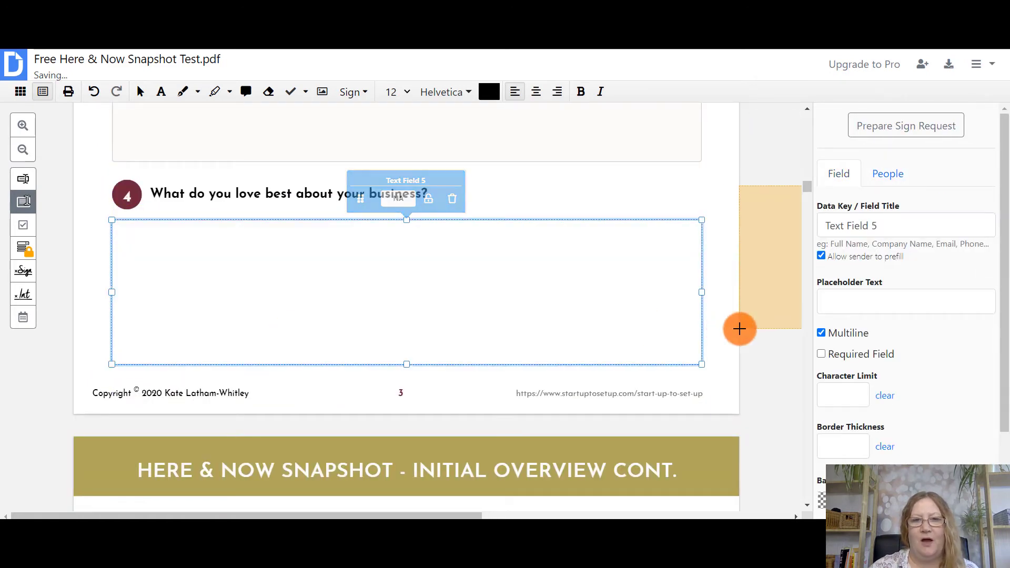
Test the question 1 answer field with the entry "you can write in here" and clear the text.
scroll(738, 327, "up", 6)
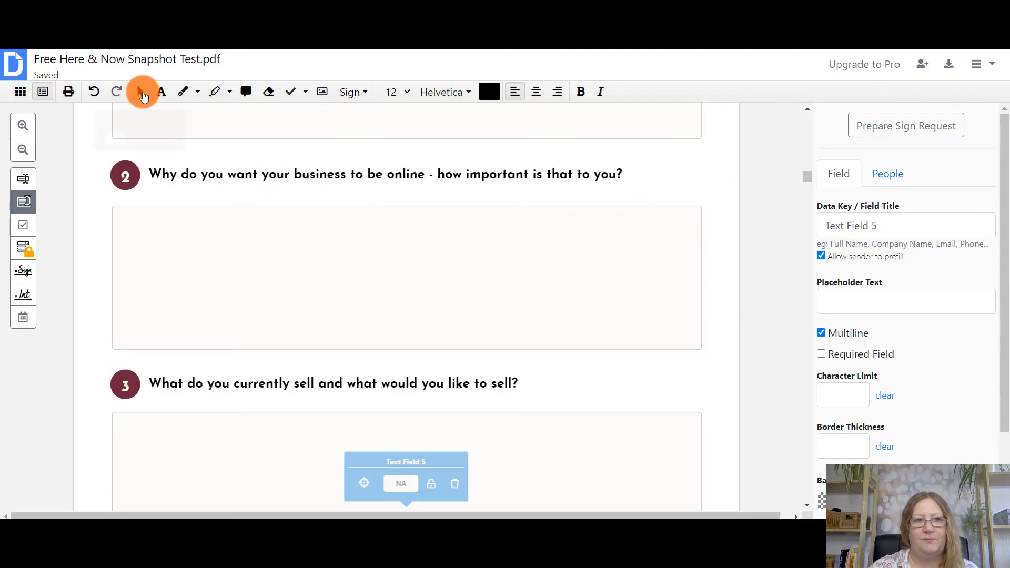
left_click(139, 91)
scroll(272, 247, "up", 5)
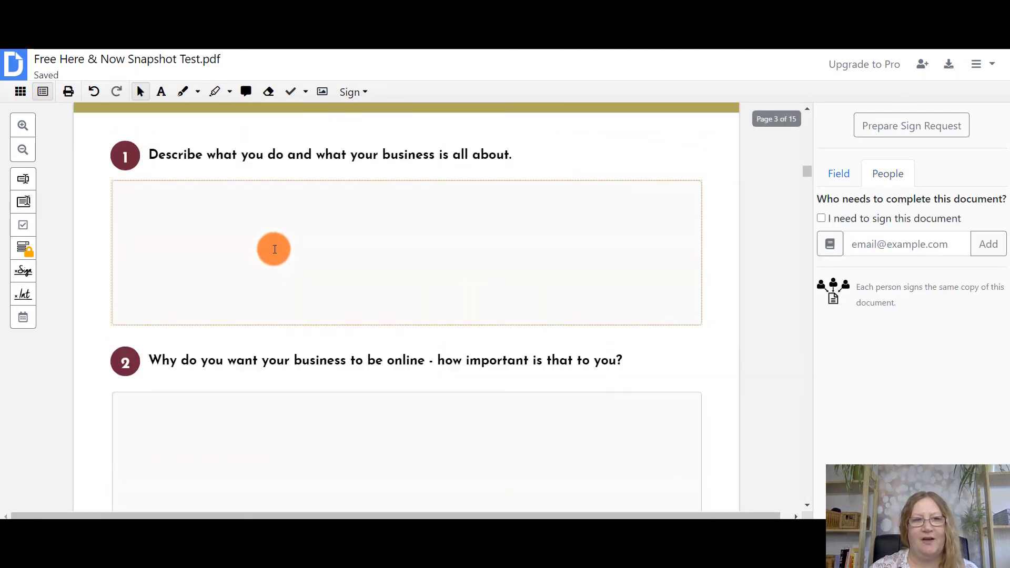
left_click(178, 276)
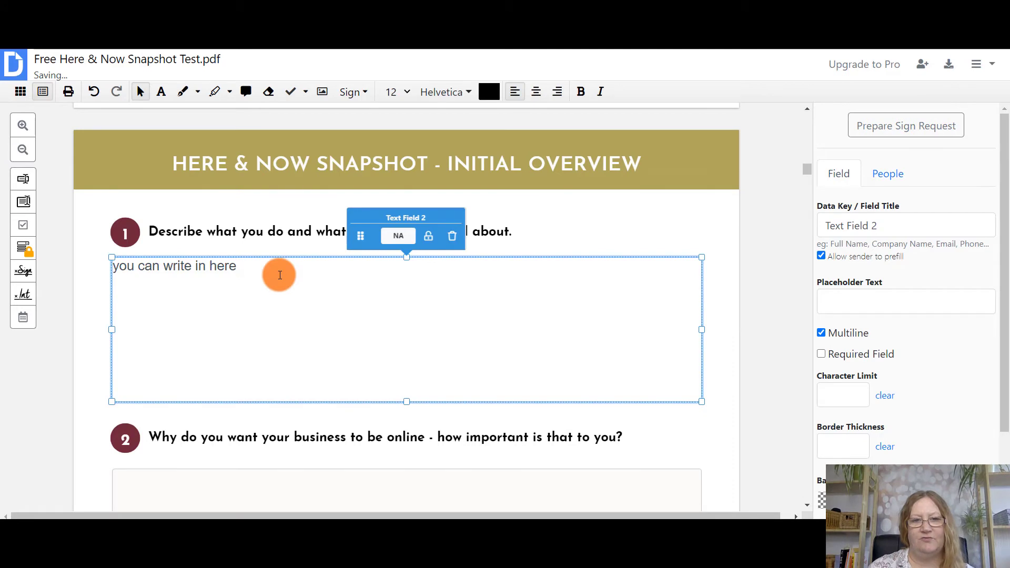
left_click(720, 346)
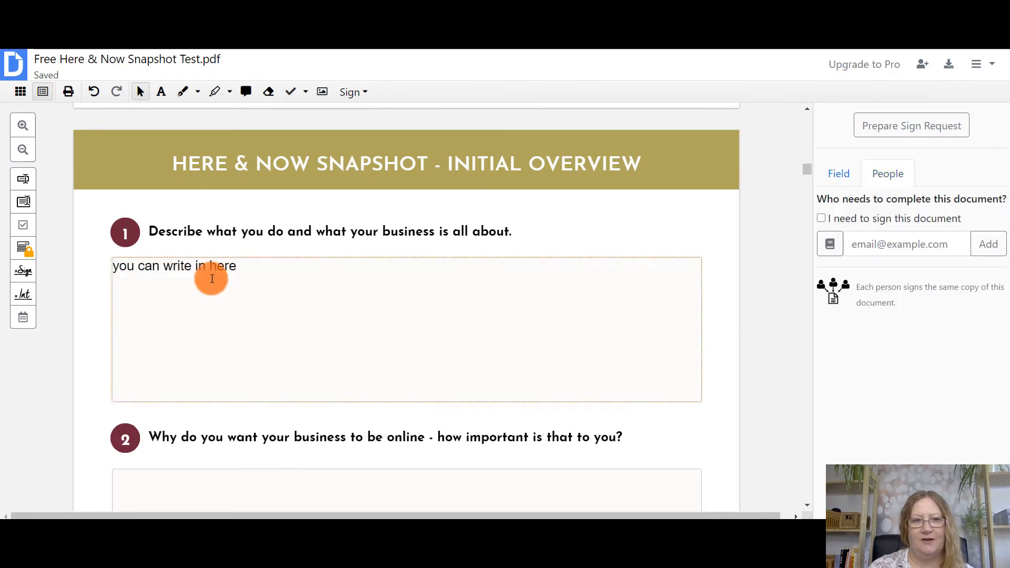
left_click(239, 266)
left_click_drag(248, 266, 115, 267)
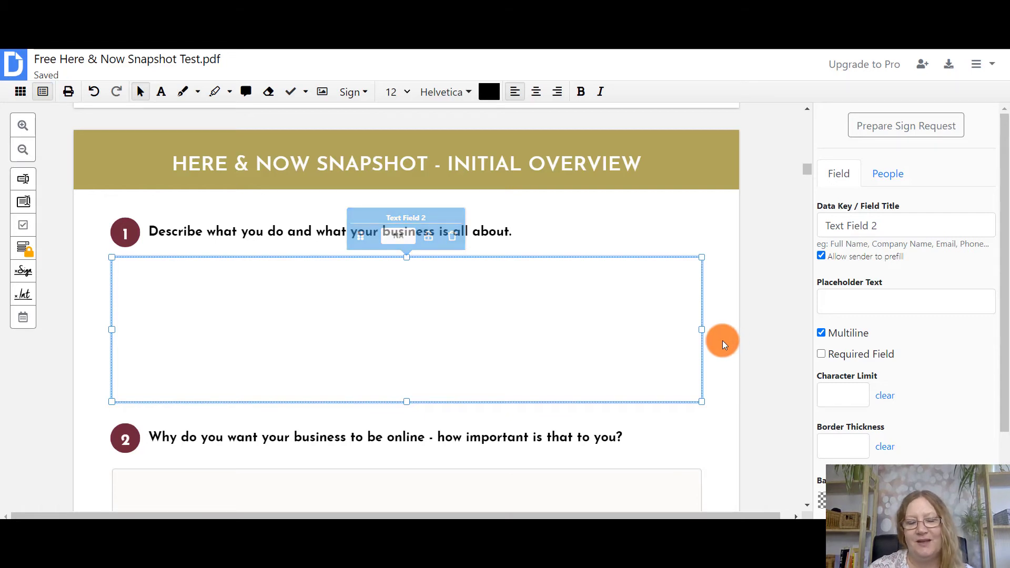
Add a paragraph field for question 15 on page 6 and extend it down to cover the taller answer area.
scroll(722, 340, "down", 9)
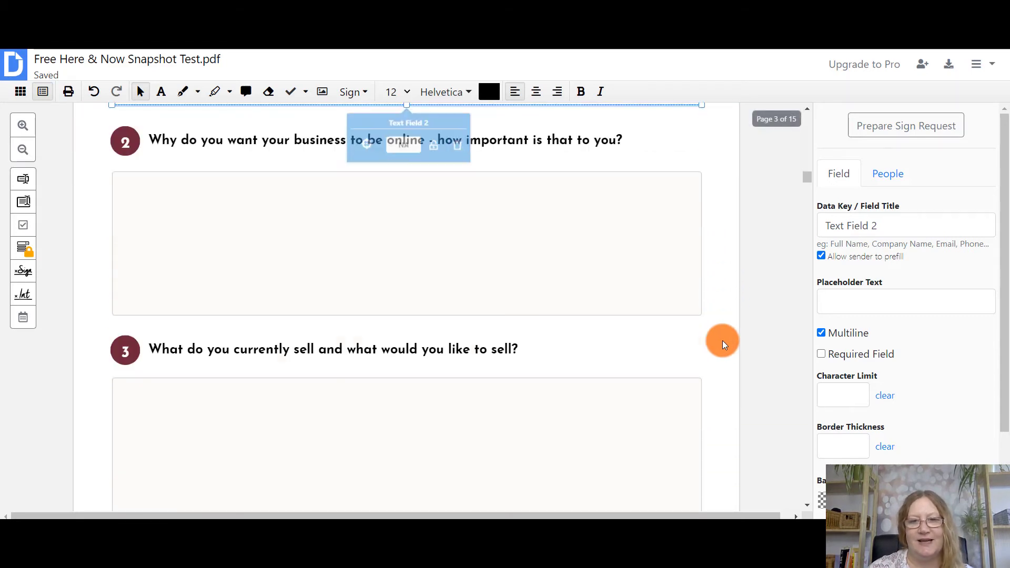
scroll(722, 340, "down", 5)
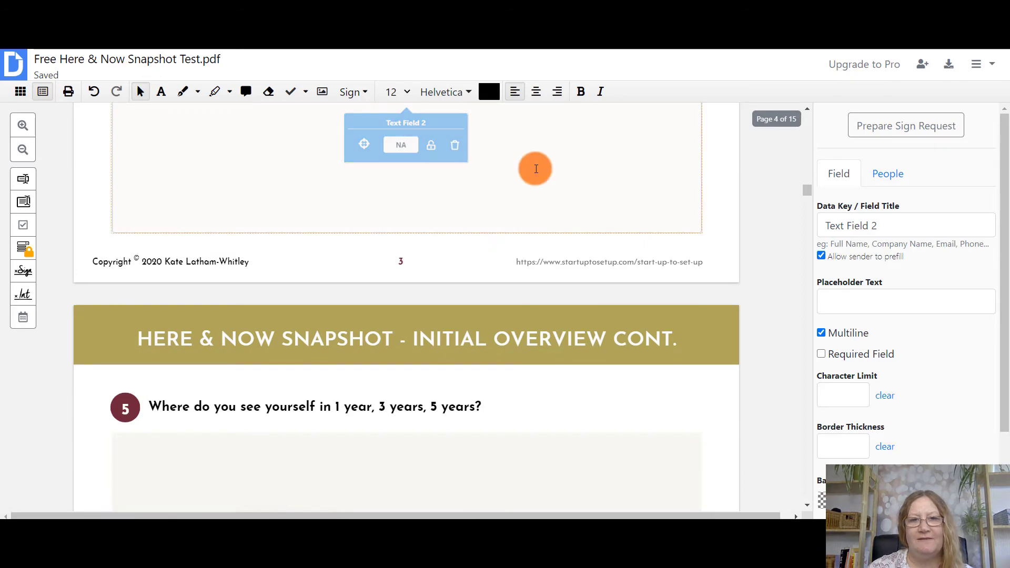
scroll(676, 332, "down", 12)
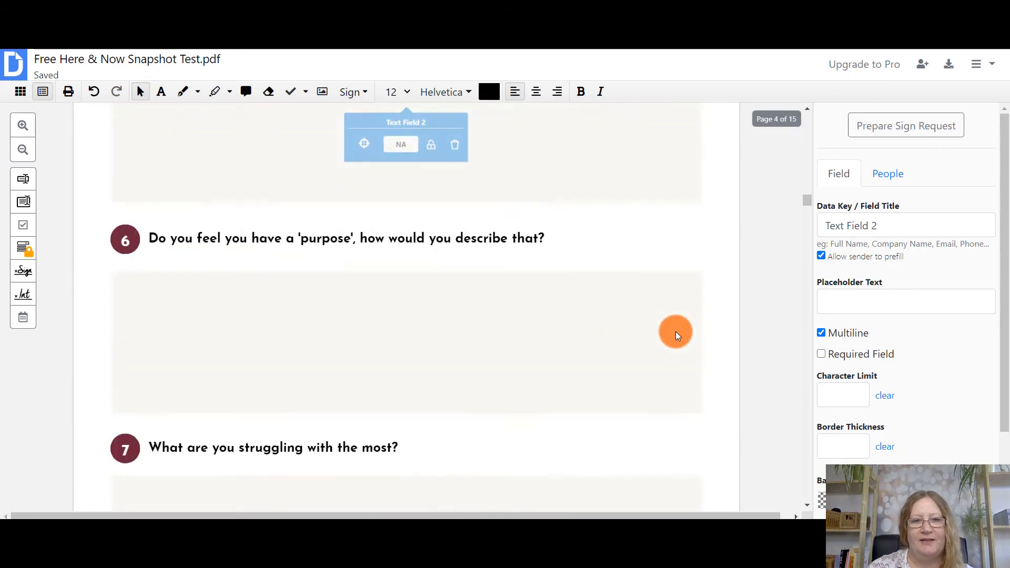
scroll(676, 331, "down", 16)
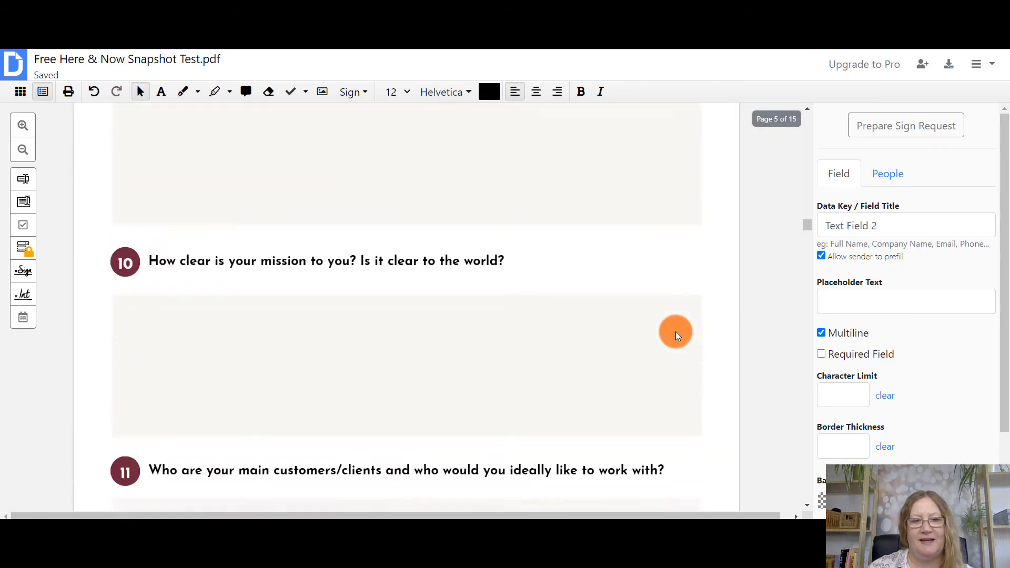
scroll(676, 332, "down", 18)
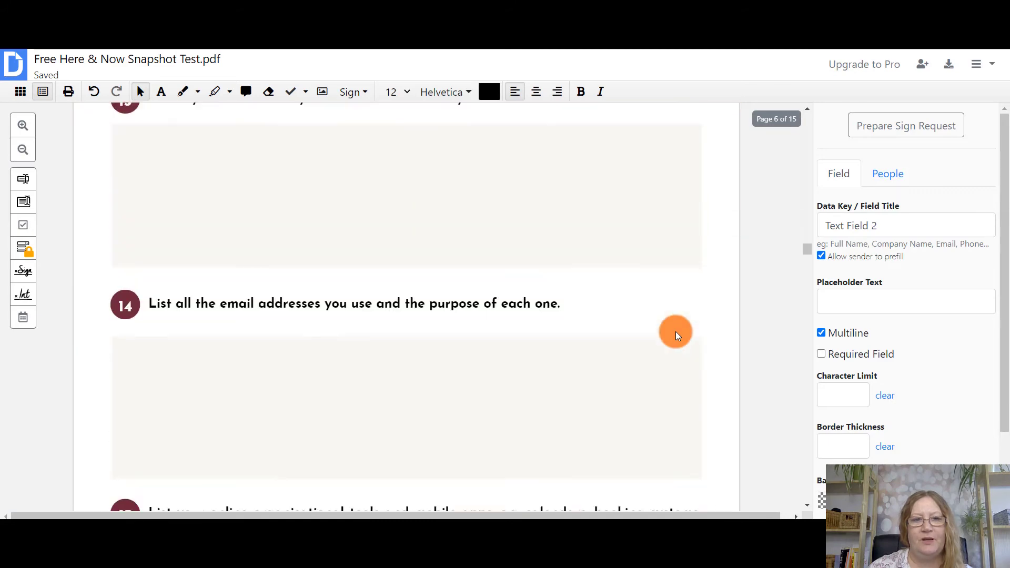
scroll(675, 332, "down", 6)
scroll(676, 331, "up", 3)
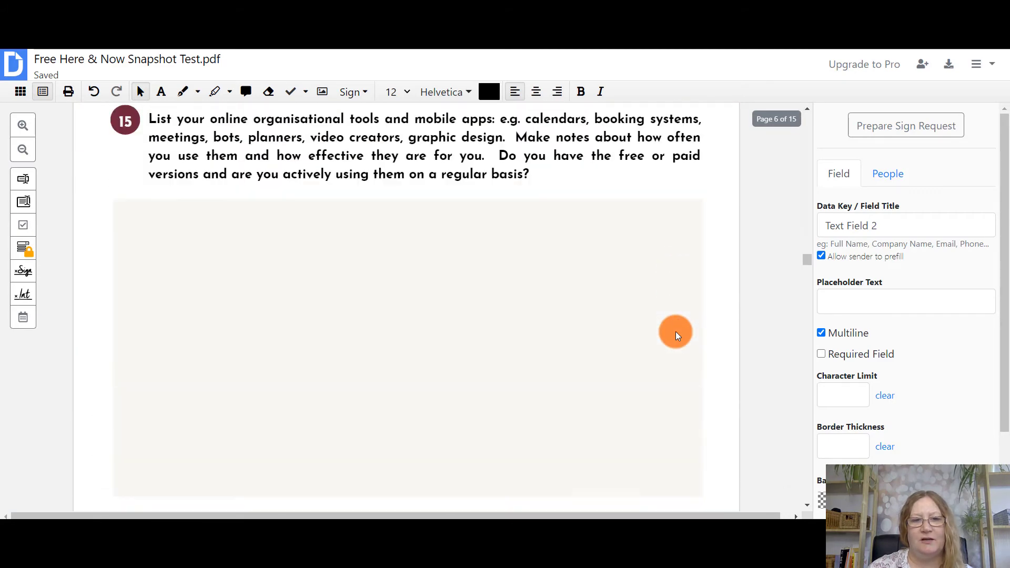
scroll(676, 334, "down", 1)
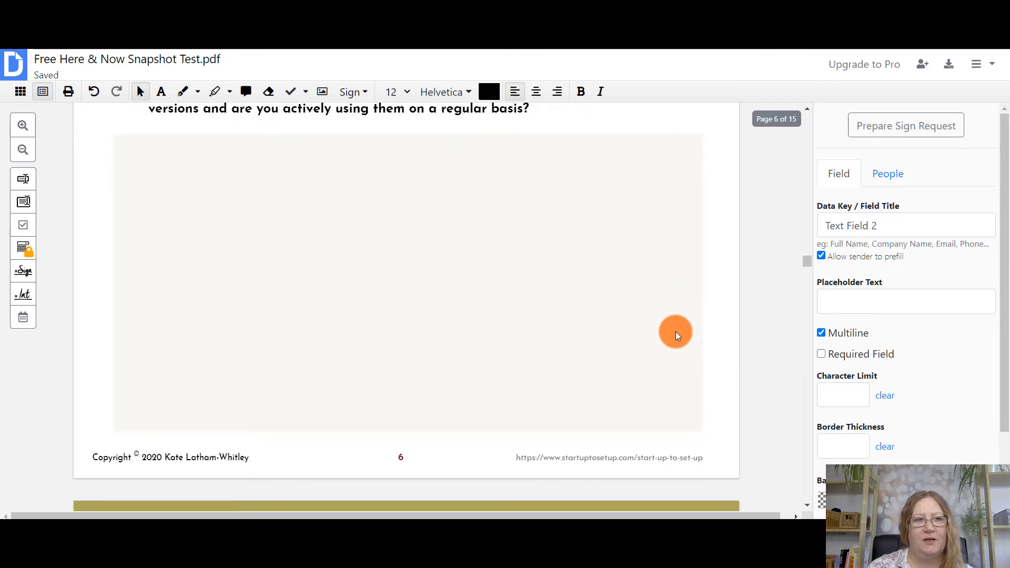
left_click(23, 207)
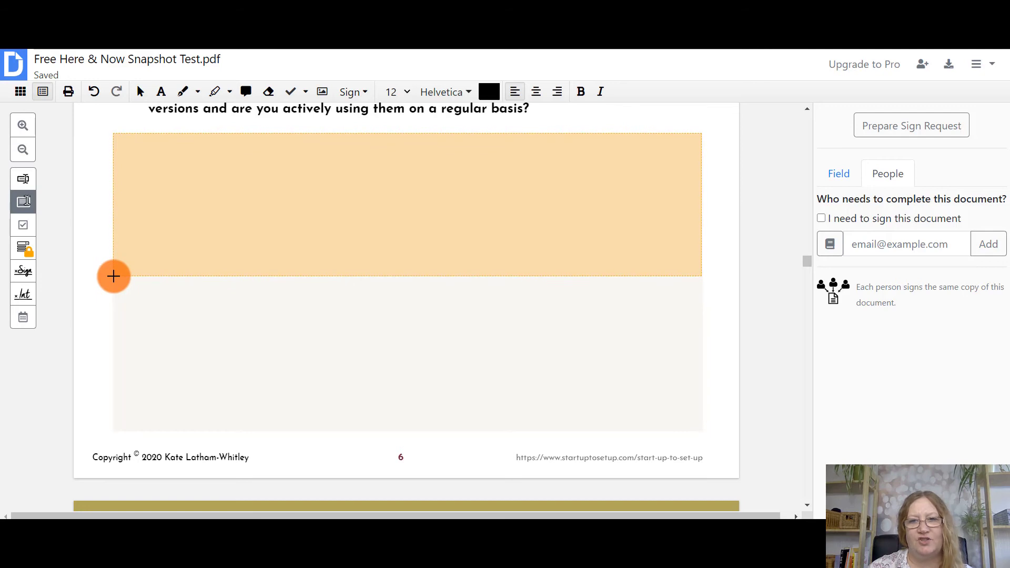
left_click(114, 275)
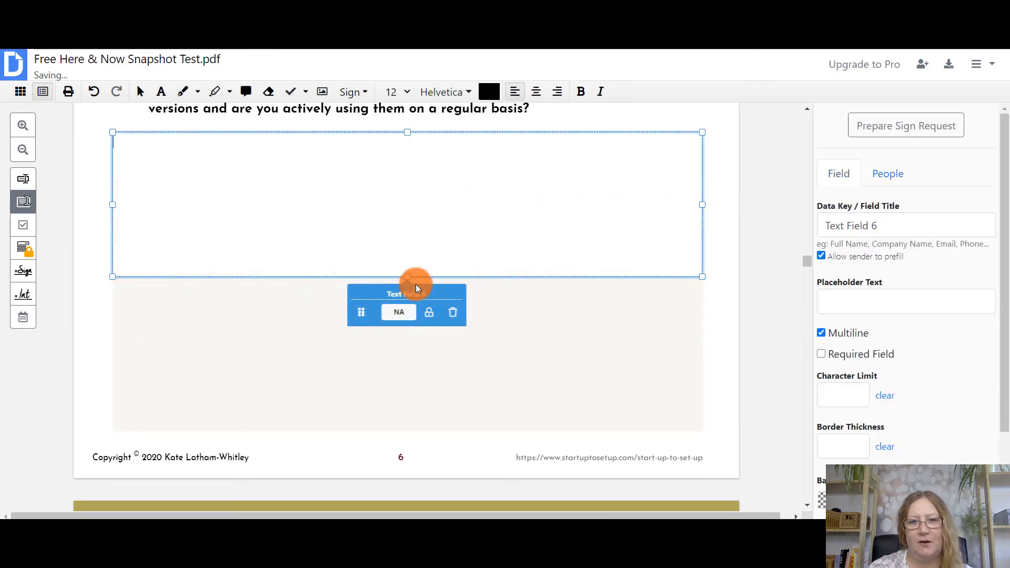
left_click_drag(407, 291, 427, 431)
scroll(426, 430, "down", 8)
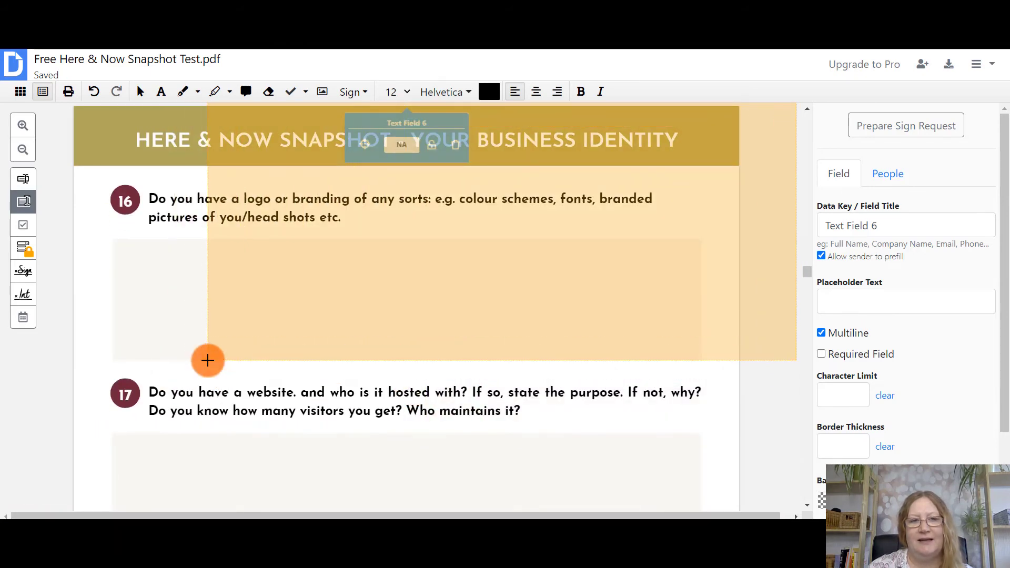
Add a paragraph field for question 16 on page 7 and shorten it to fit the grey answer area.
scroll(207, 360, "down", 2)
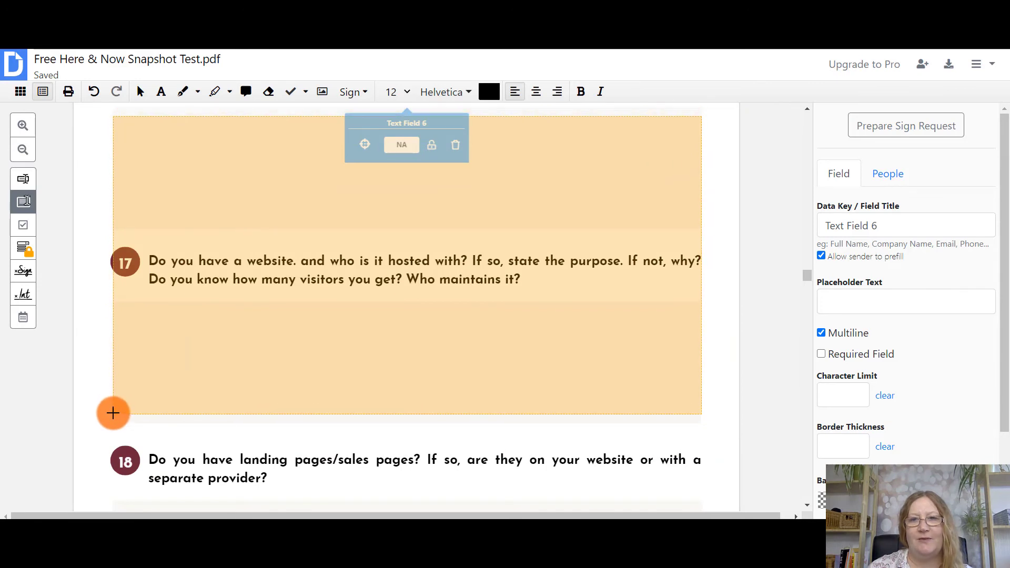
left_click(113, 406)
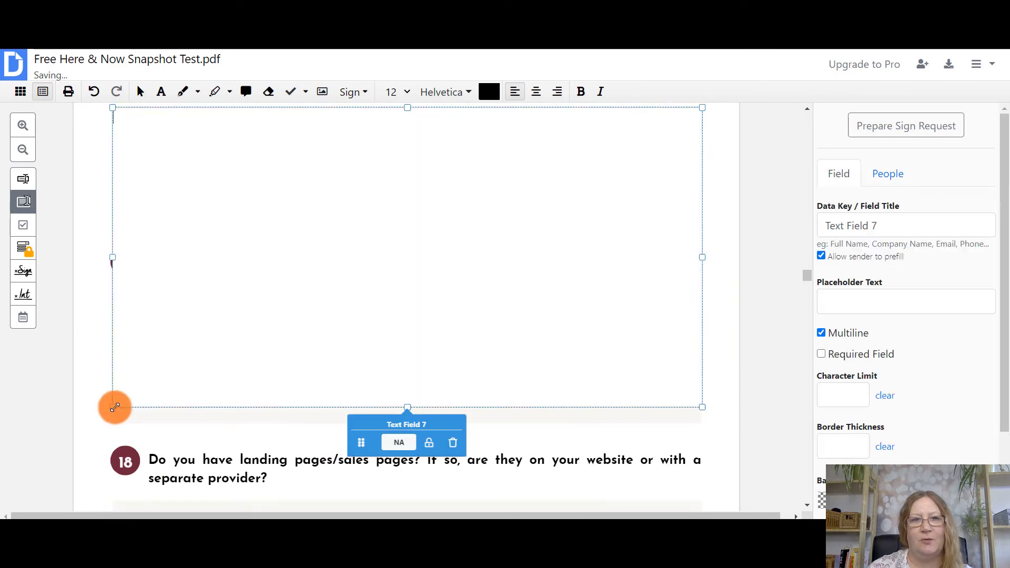
left_click_drag(406, 406, 420, 232)
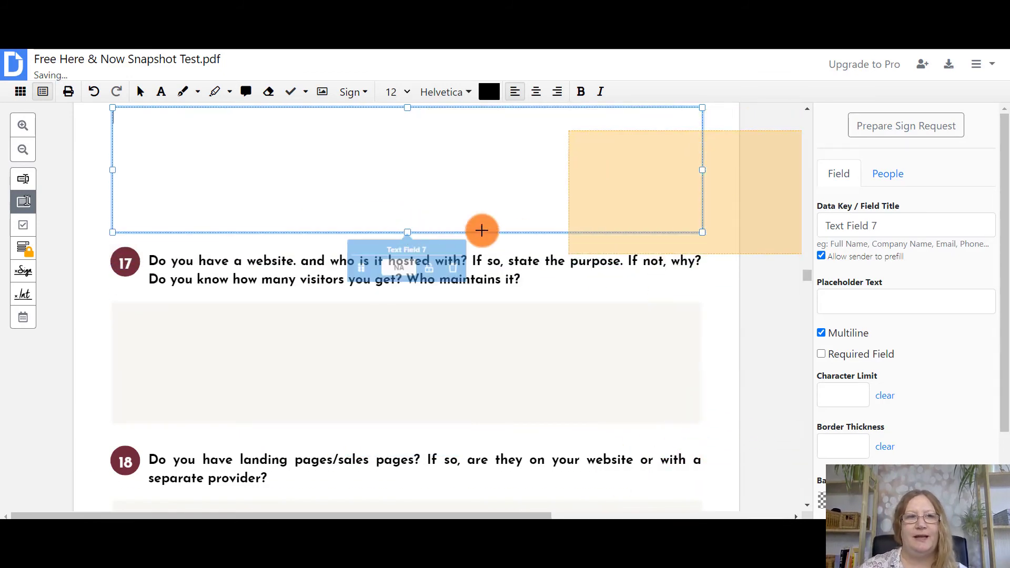
key("Escape")
Download all pages of the current version as a PDF to the computer and open the downloaded file.
scroll(747, 326, "up", 20)
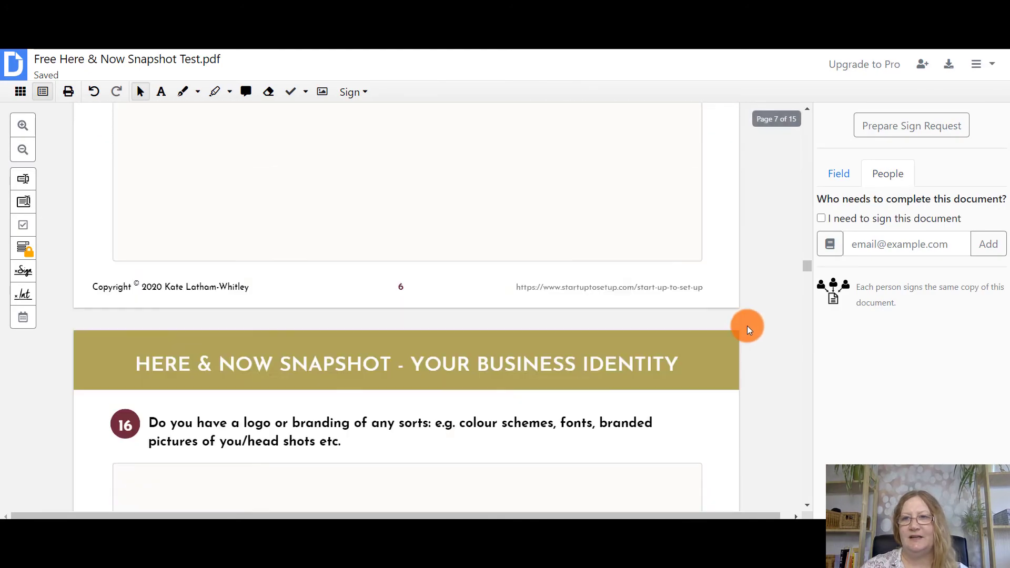
scroll(747, 326, "up", 15)
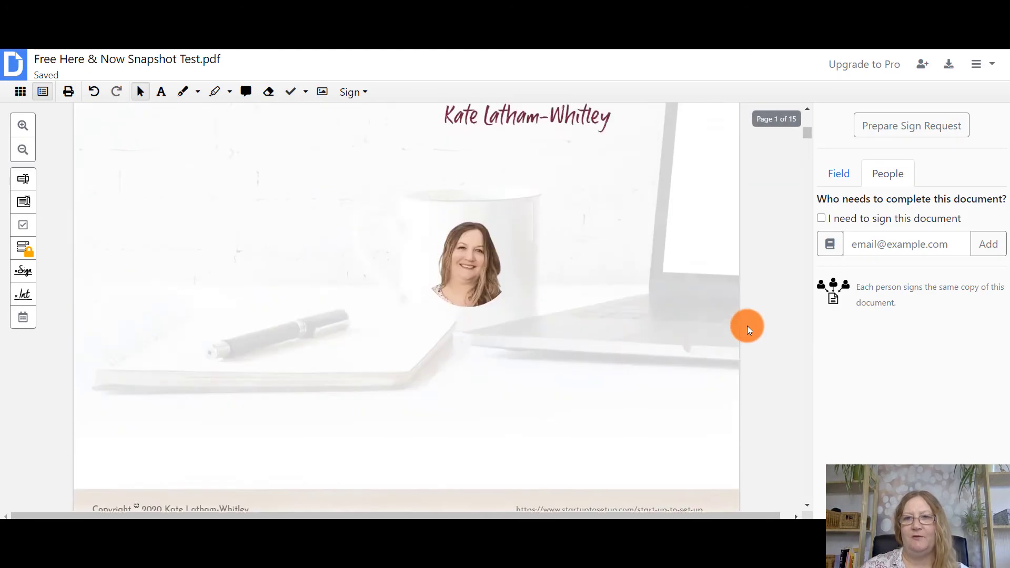
scroll(747, 326, "down", 6)
scroll(747, 326, "down", 15)
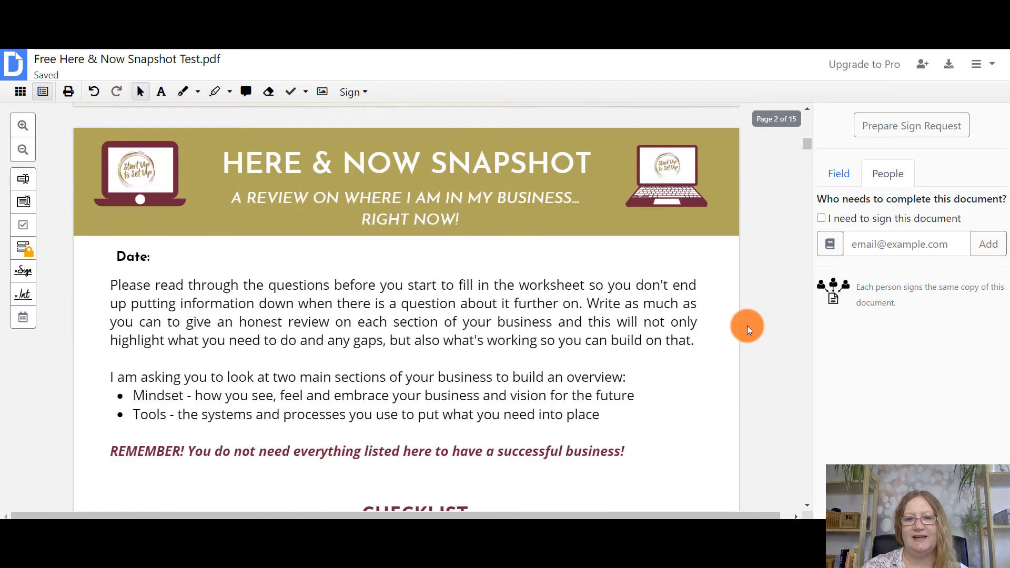
scroll(747, 326, "up", 1)
scroll(747, 326, "up", 15)
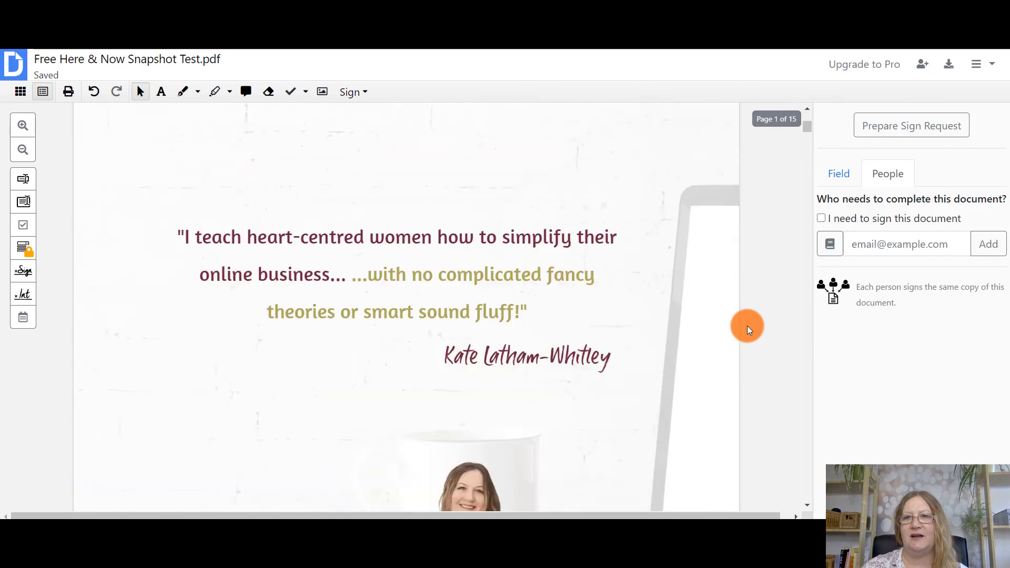
left_click(950, 65)
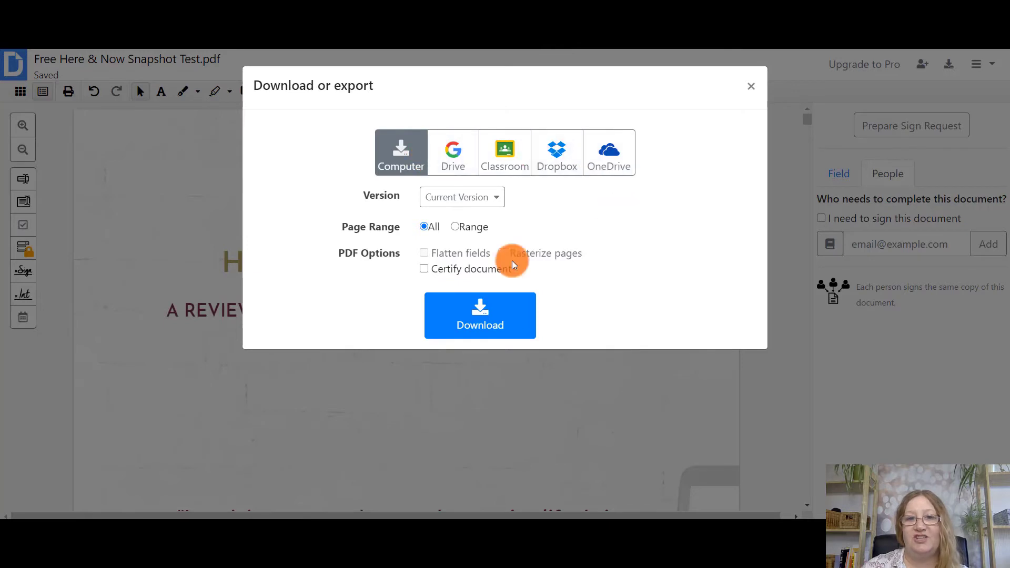
left_click(481, 314)
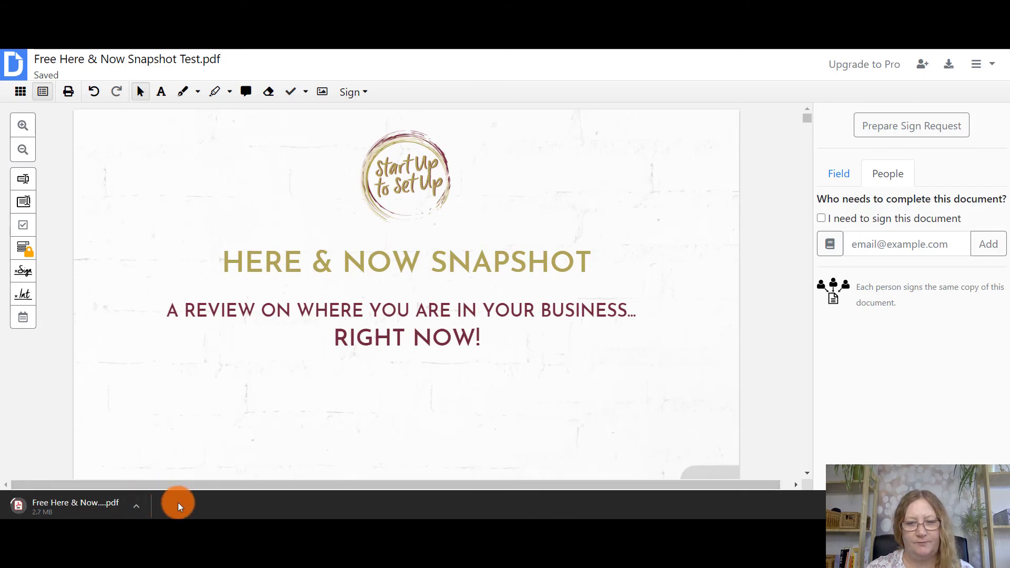
left_click(68, 506)
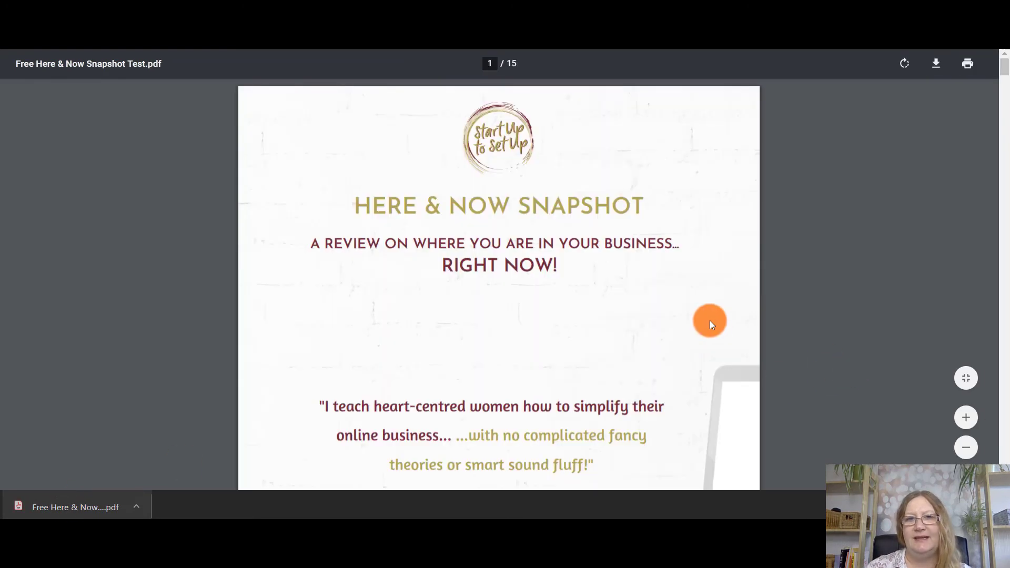
Test the downloaded form by ticking First Things First, My Business Identity and Down The Rabbit Hole and entering the question 1 answer field.
scroll(706, 284, "down", 10)
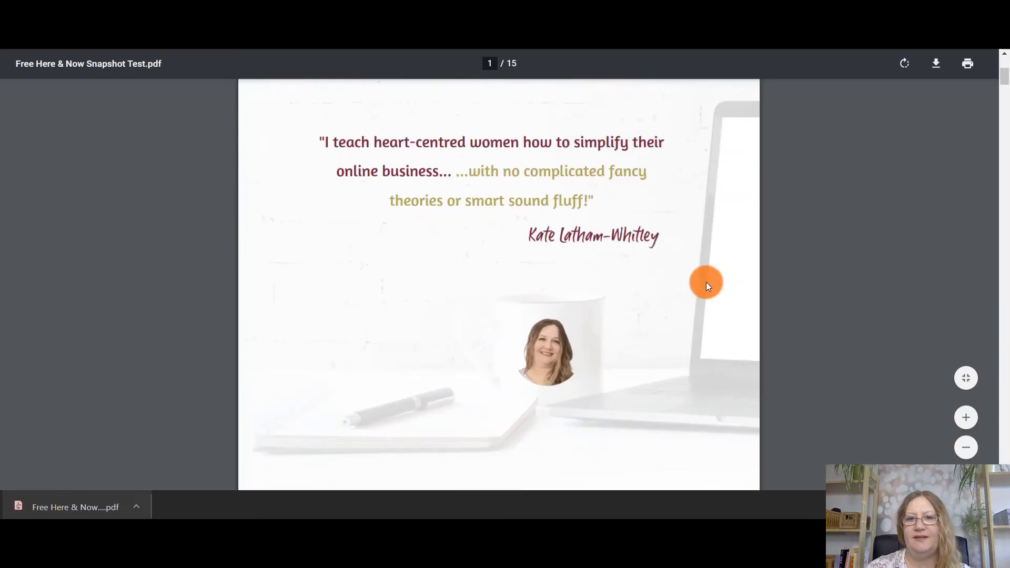
scroll(706, 281, "down", 5)
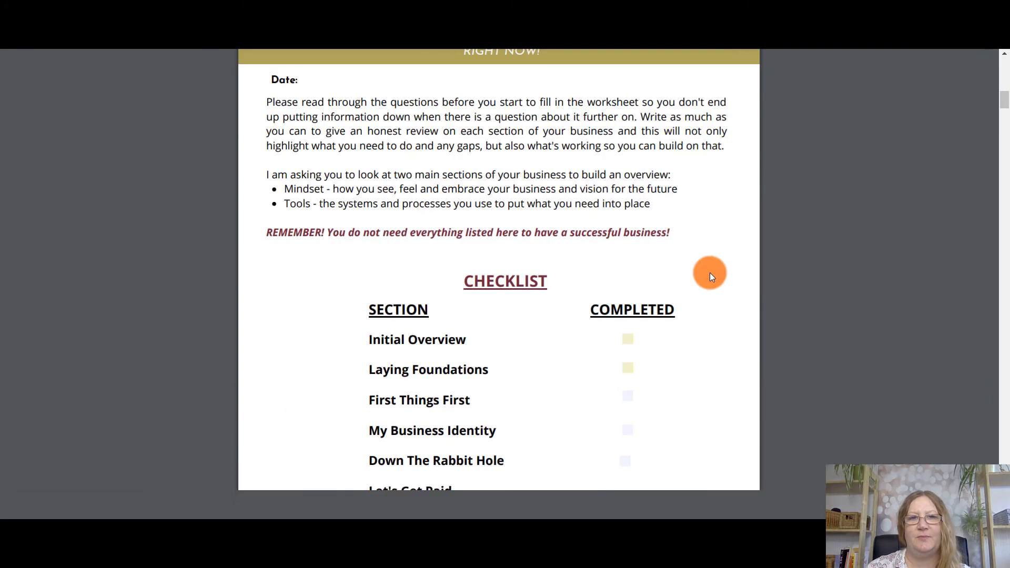
scroll(734, 198, "down", 4)
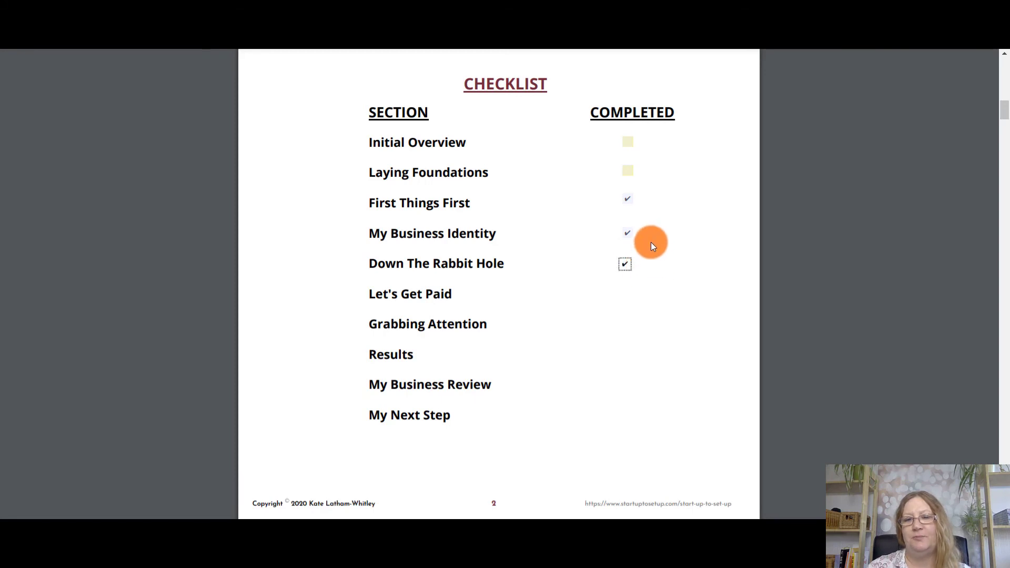
scroll(651, 245, "down", 9)
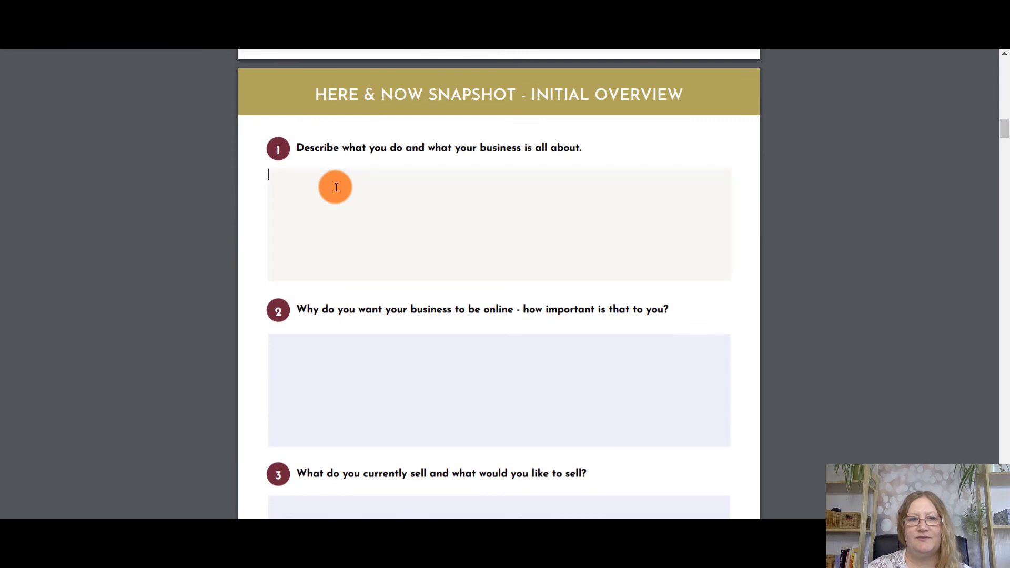
left_click(336, 187)
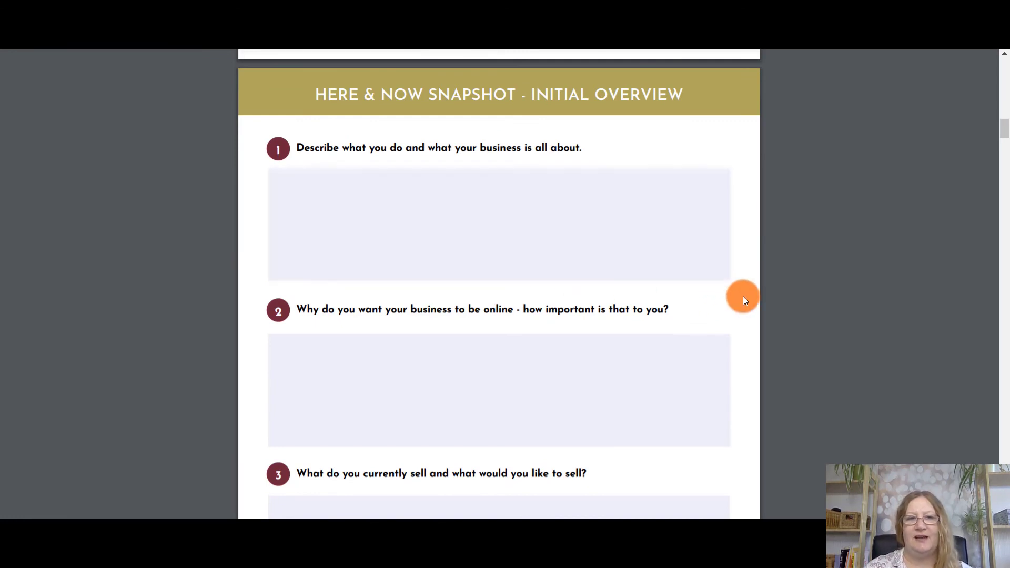